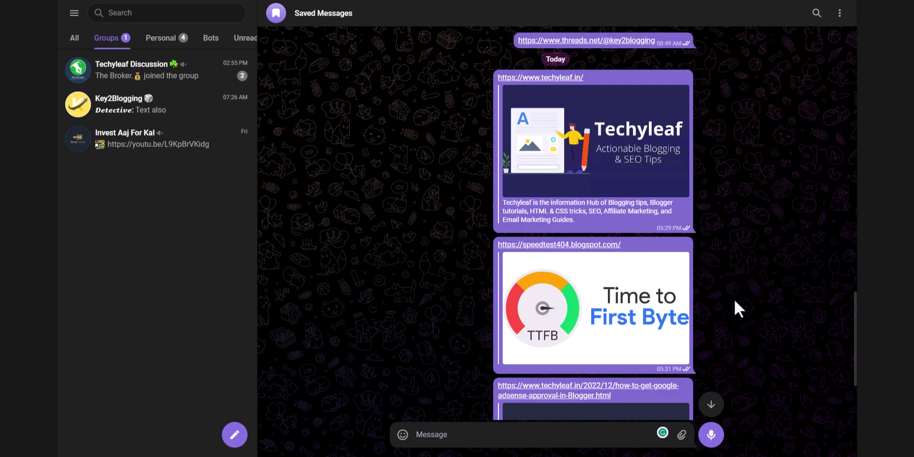
# Step: React with a heart on the Techyleaf preview, then move it to the speedtest404 TTFB preview
pyautogui.doubleClick(614, 134)
pyautogui.doubleClick(639, 314)
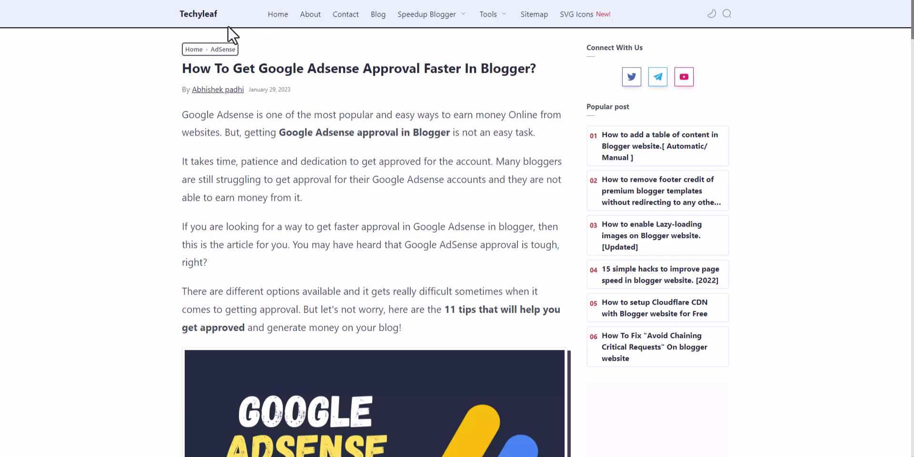
# Step: Load the Techyleaf homepage from its logo and scroll through the Latest Posts list
pyautogui.click(230, 19)
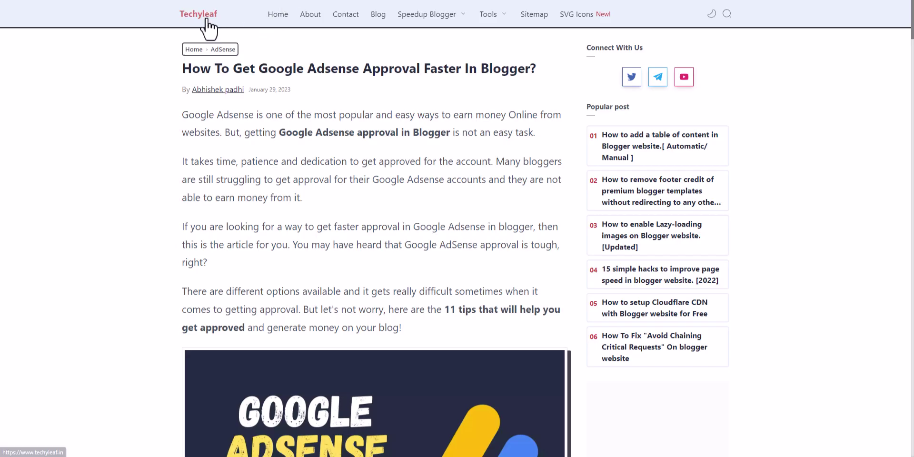
pyautogui.scroll(-7, 791, 215)
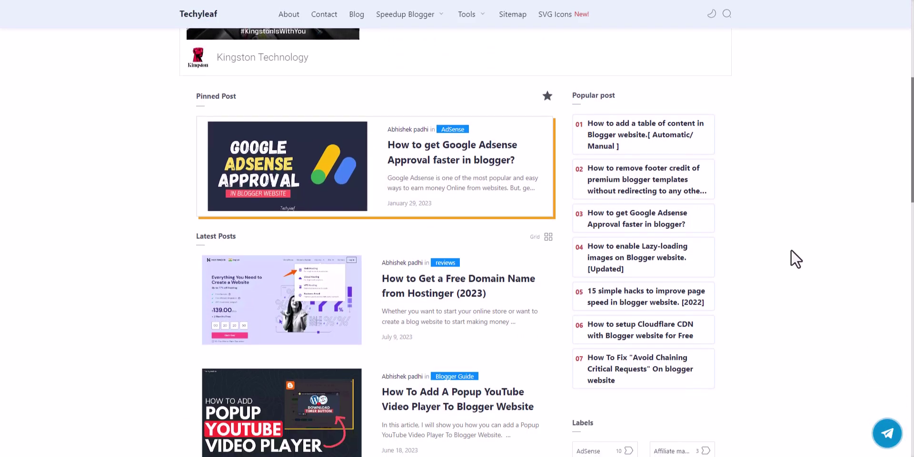
pyautogui.scroll(-16, 854, 210)
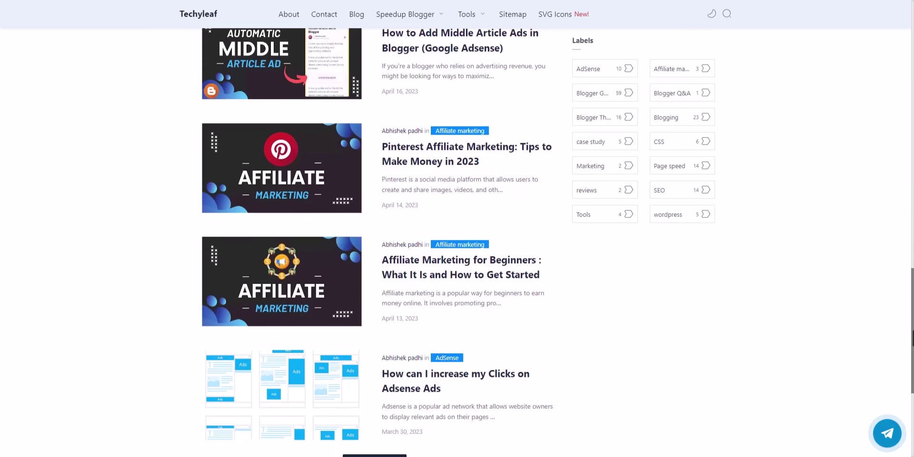
pyautogui.scroll(20, 905, 366)
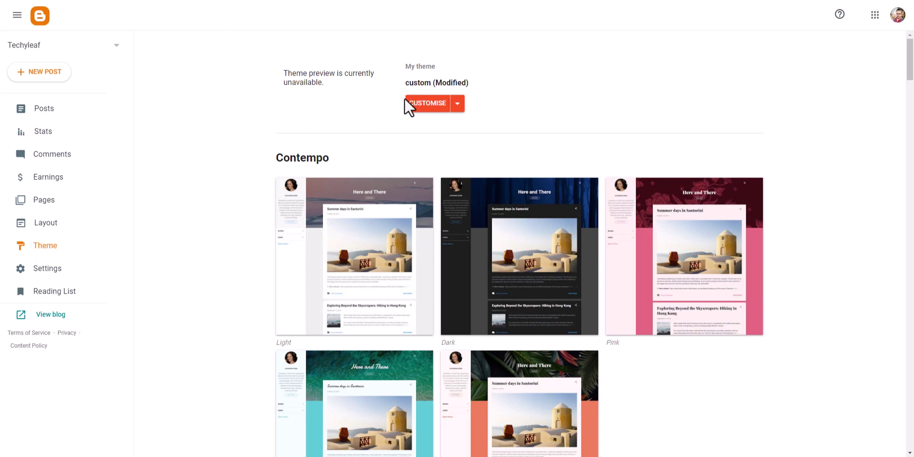
# Step: Open the Techyleaf theme's HTML via Edit HTML and locate the Open graph comment block
pyautogui.click(457, 105)
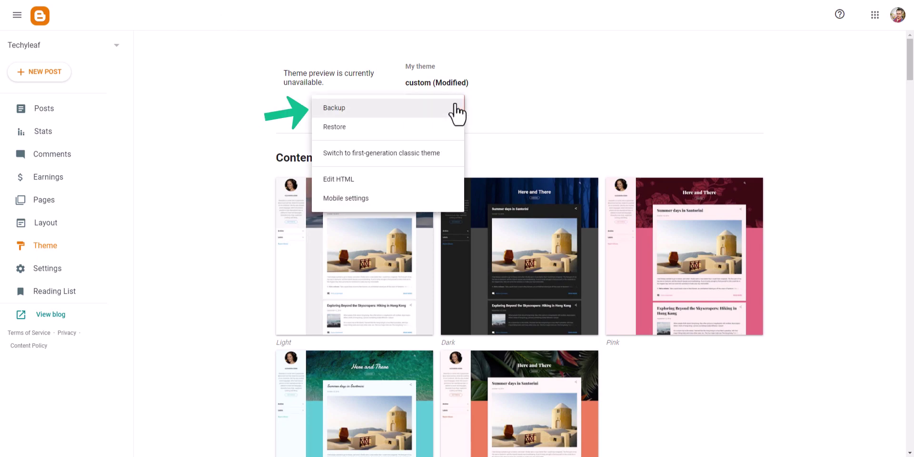
pyautogui.click(390, 180)
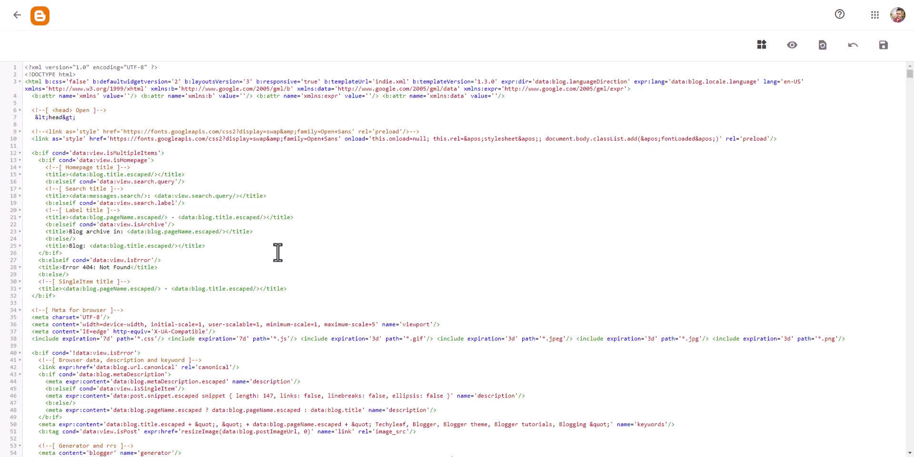
pyautogui.scroll(-6, 365, 229)
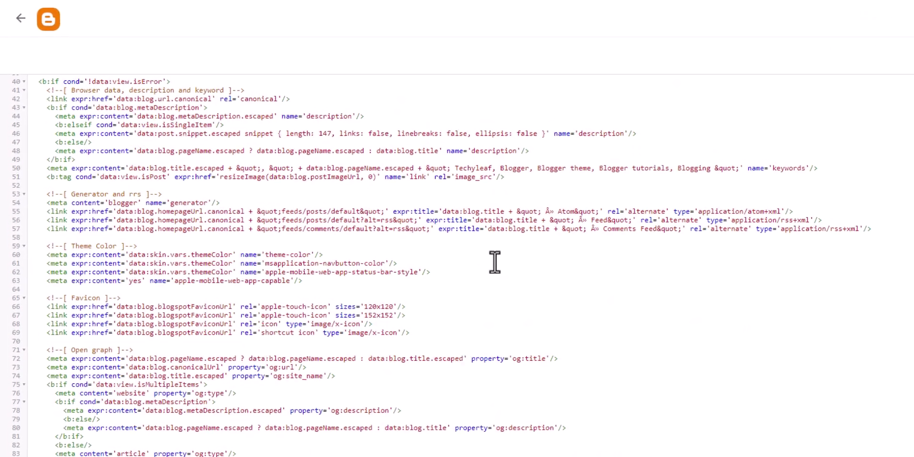
pyautogui.scroll(-1, 409, 216)
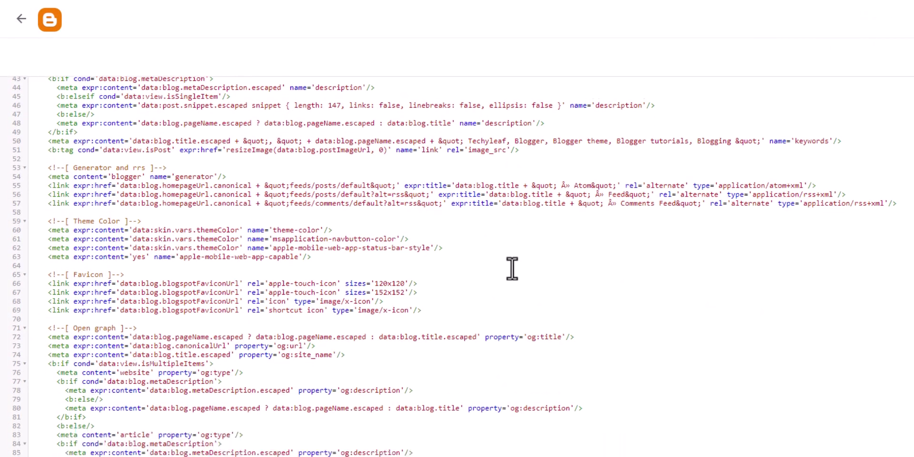
pyautogui.scroll(-5, 519, 262)
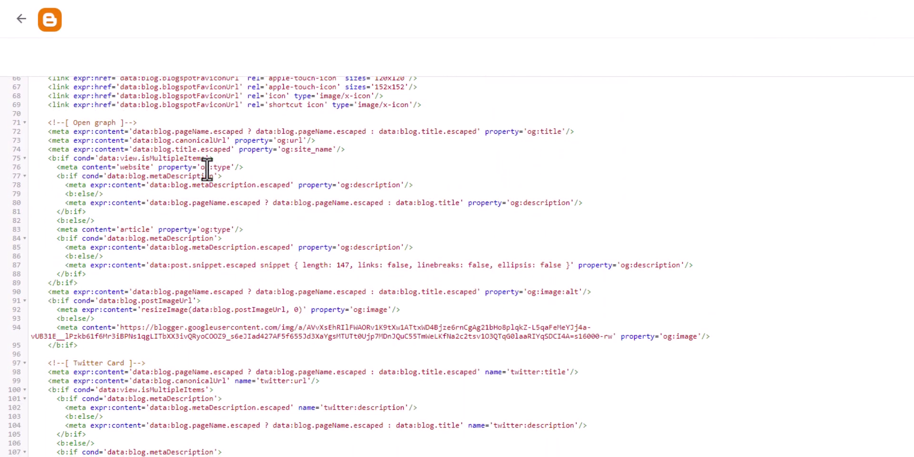
pyautogui.moveTo(81, 125); pyautogui.dragTo(113, 123)
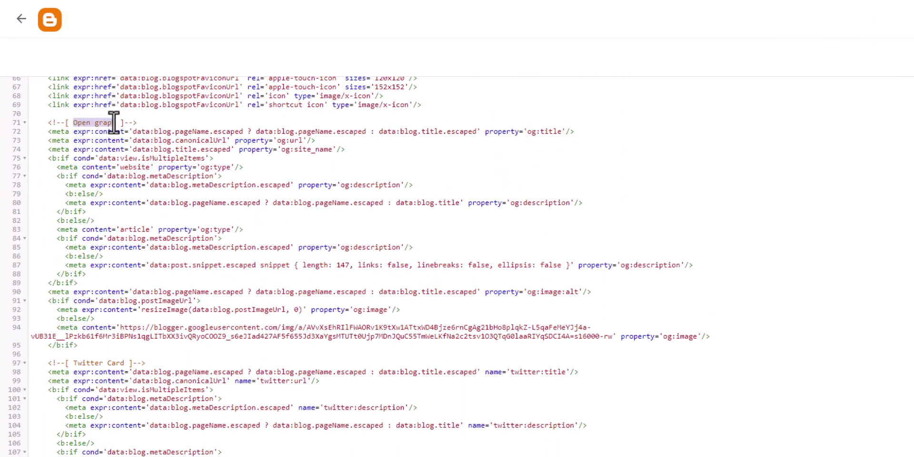
pyautogui.click(148, 124)
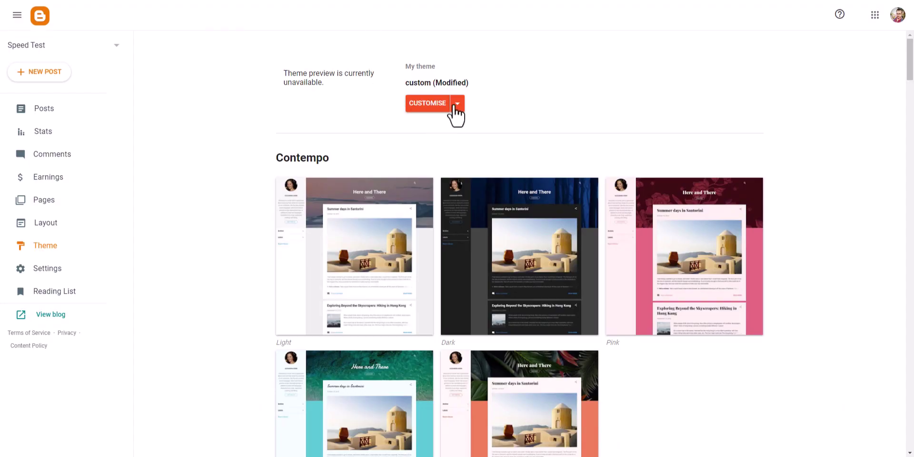
# Step: Open the Speed Test theme's HTML and search the code for 'opengraph'
pyautogui.click(457, 103)
pyautogui.click(364, 178)
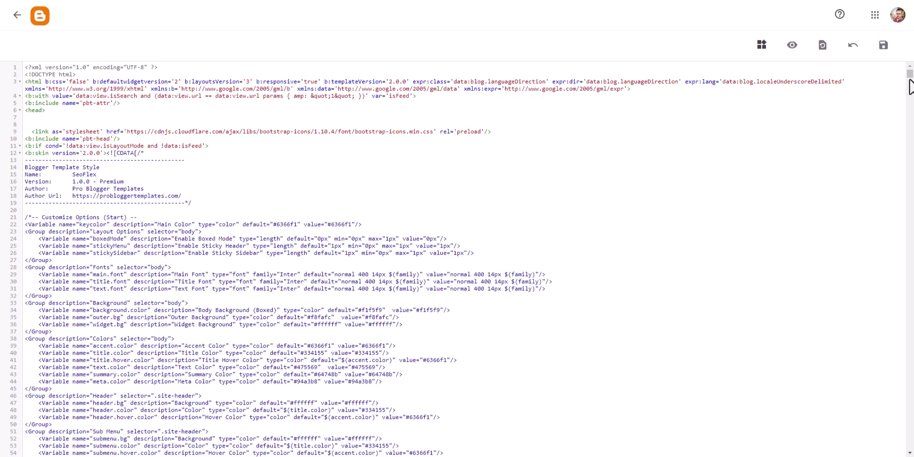
pyautogui.moveTo(910, 87); pyautogui.dragTo(911, 75)
pyautogui.hotkey('ctrl', 'f')
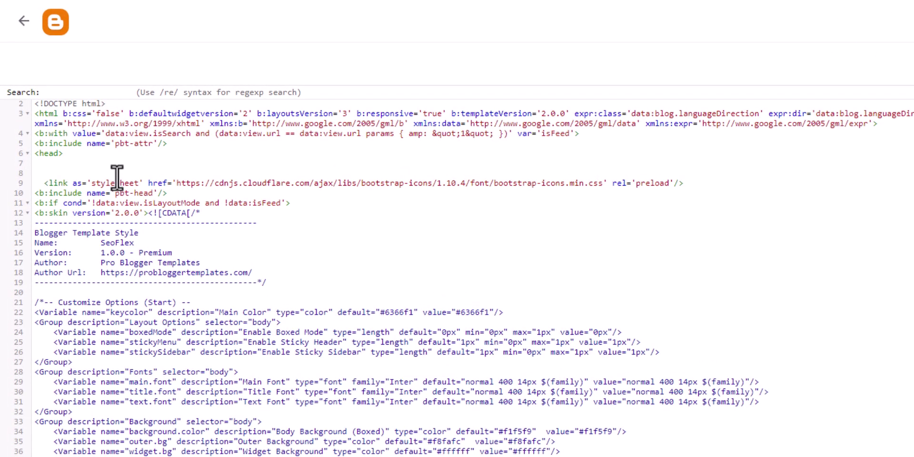
pyautogui.press('Return')
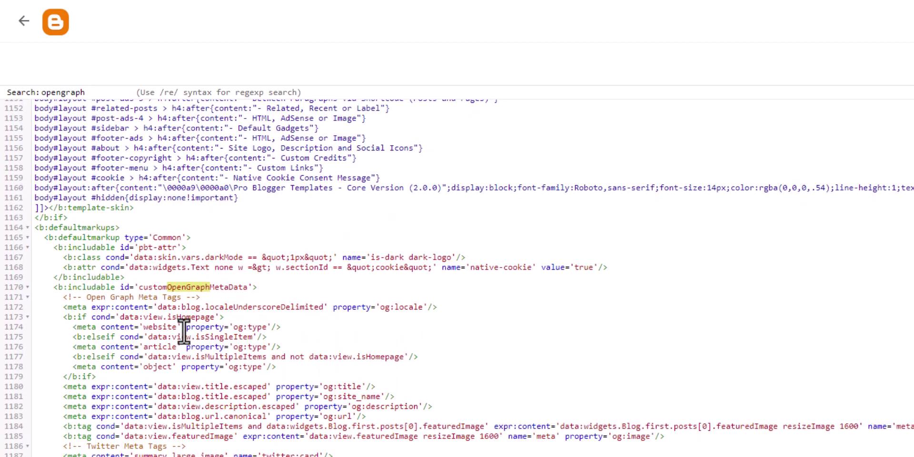
# Step: Inspect the homepage featured-image og:image meta tag on line 1184
pyautogui.scroll(-2, 264, 386)
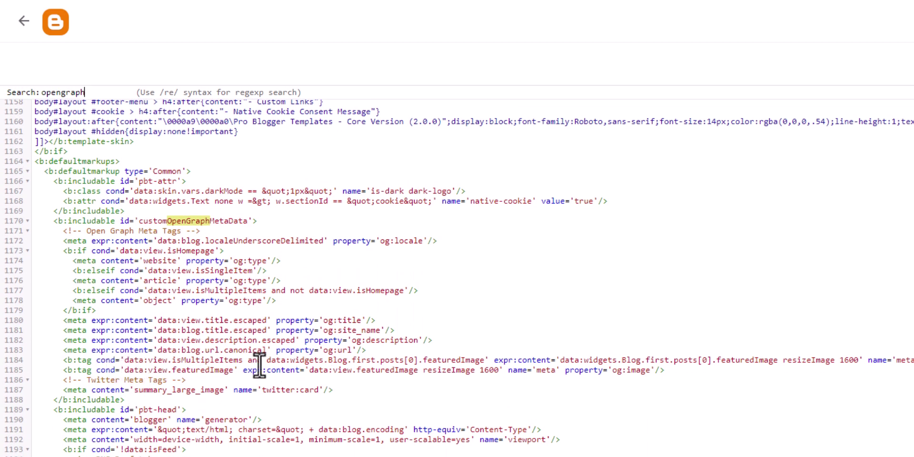
pyautogui.tripleClick(465, 363)
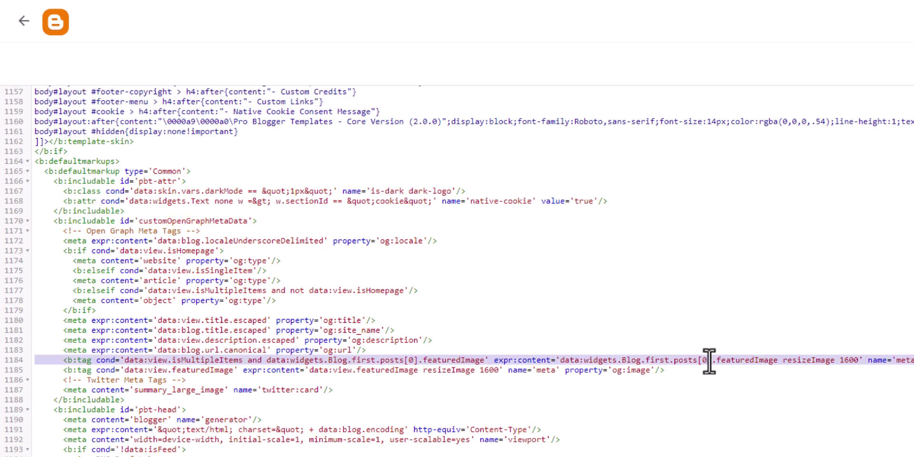
pyautogui.hscroll(1, 559, 381)
pyautogui.hscroll(4, 476, 374)
pyautogui.click(851, 363)
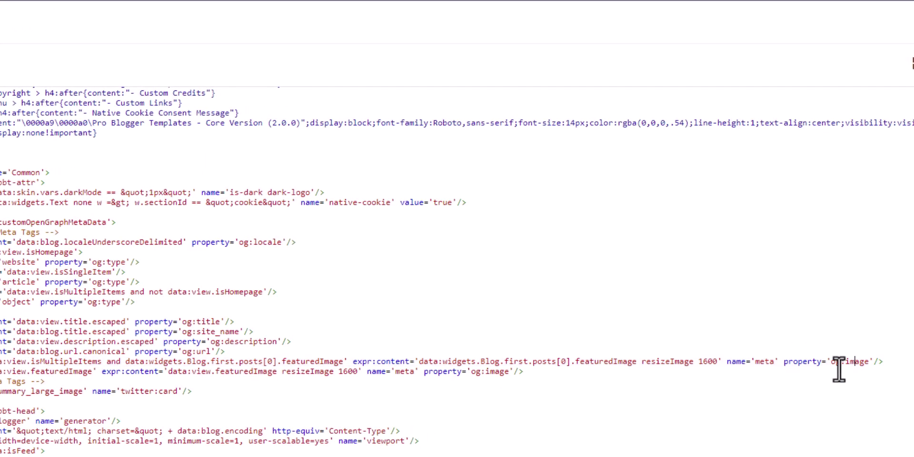
pyautogui.moveTo(785, 365); pyautogui.dragTo(873, 362)
pyautogui.click(892, 359)
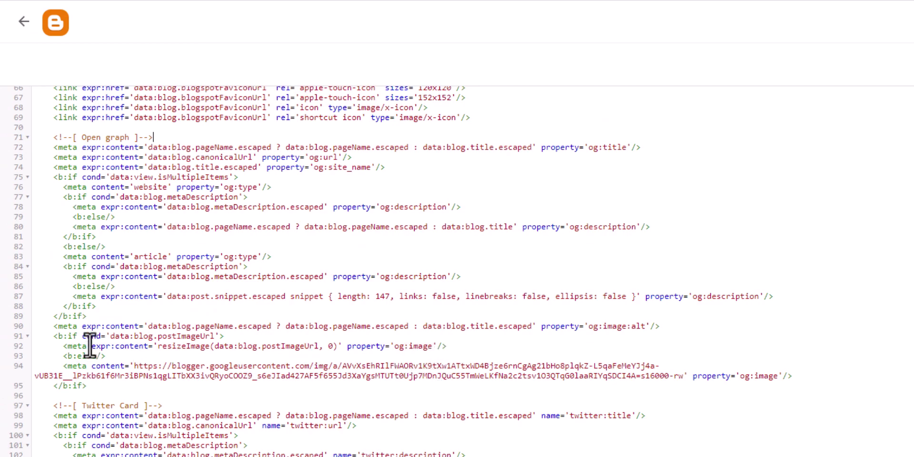
pyautogui.moveTo(51, 337); pyautogui.dragTo(231, 335)
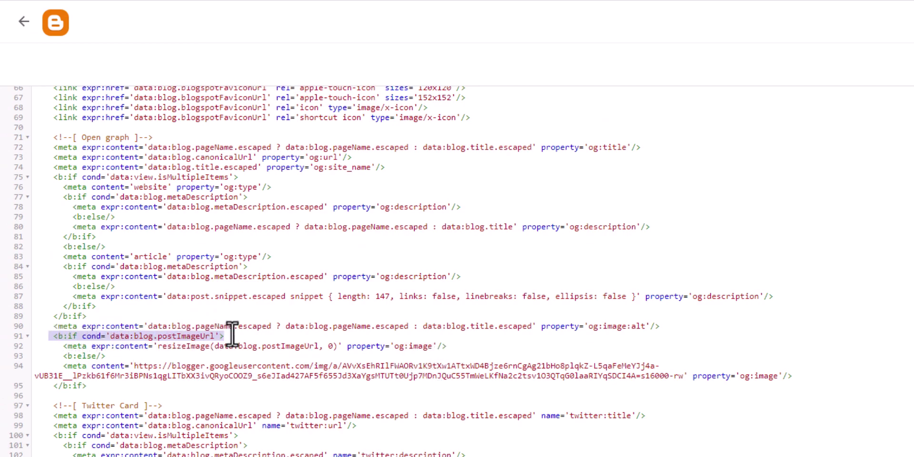
pyautogui.click(231, 335)
pyautogui.moveTo(63, 347); pyautogui.dragTo(227, 347)
pyautogui.click(228, 346)
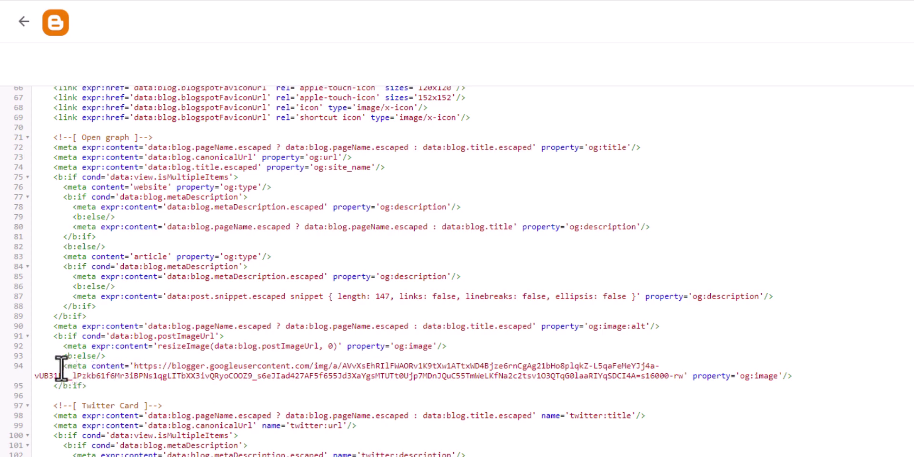
pyautogui.moveTo(63, 366); pyautogui.dragTo(804, 380)
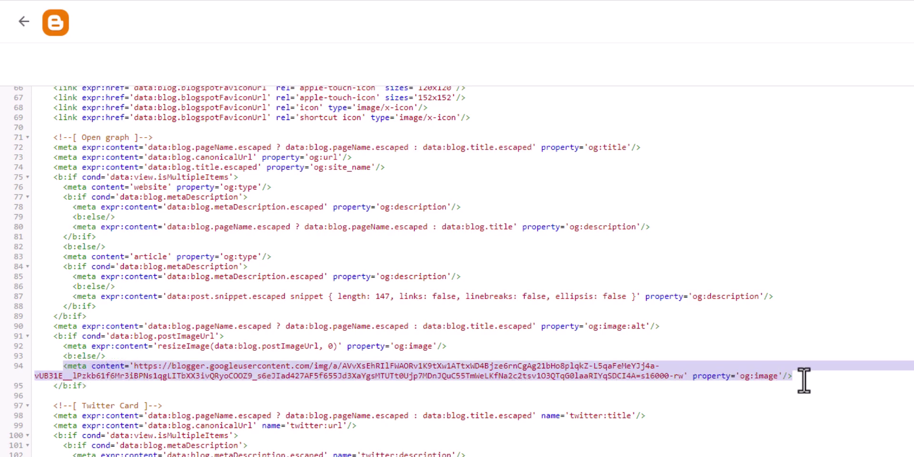
pyautogui.click(804, 380)
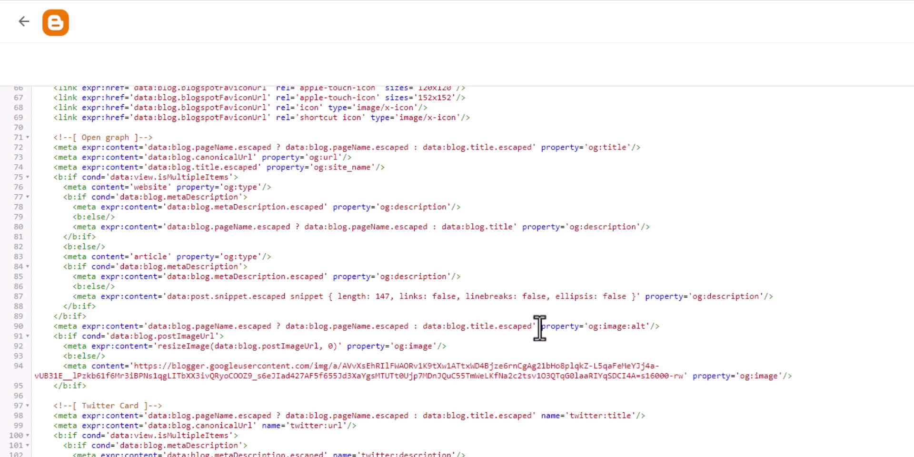
pyautogui.moveTo(539, 327); pyautogui.dragTo(637, 328)
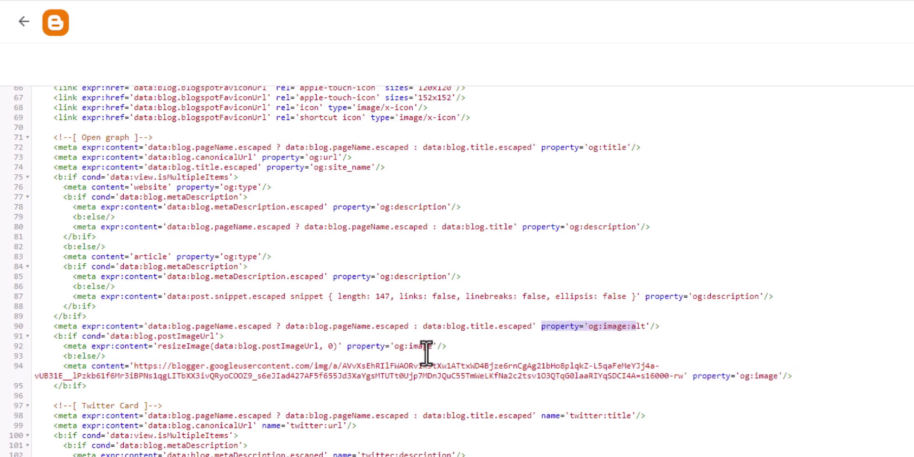
pyautogui.moveTo(343, 347); pyautogui.dragTo(435, 346)
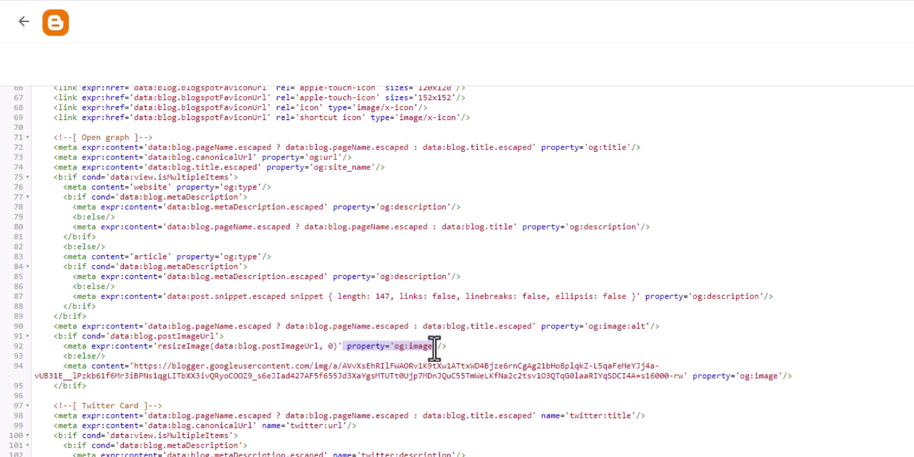
pyautogui.click(436, 347)
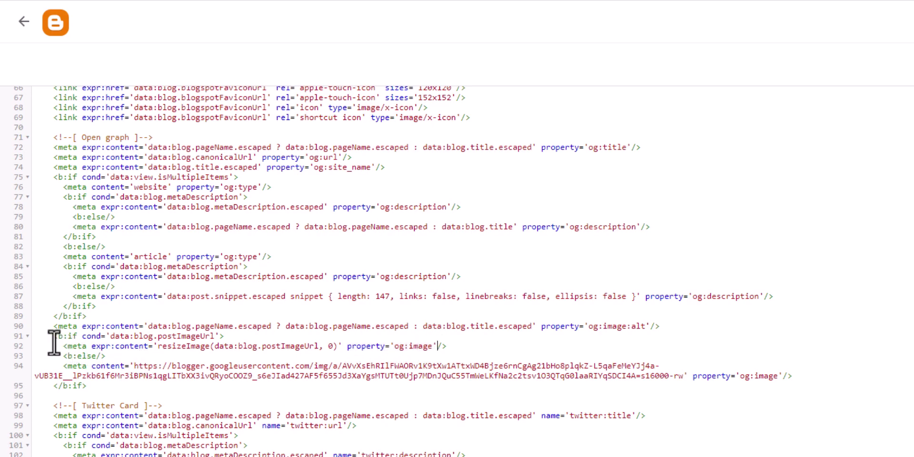
pyautogui.moveTo(52, 339); pyautogui.dragTo(687, 373)
pyautogui.click(147, 382)
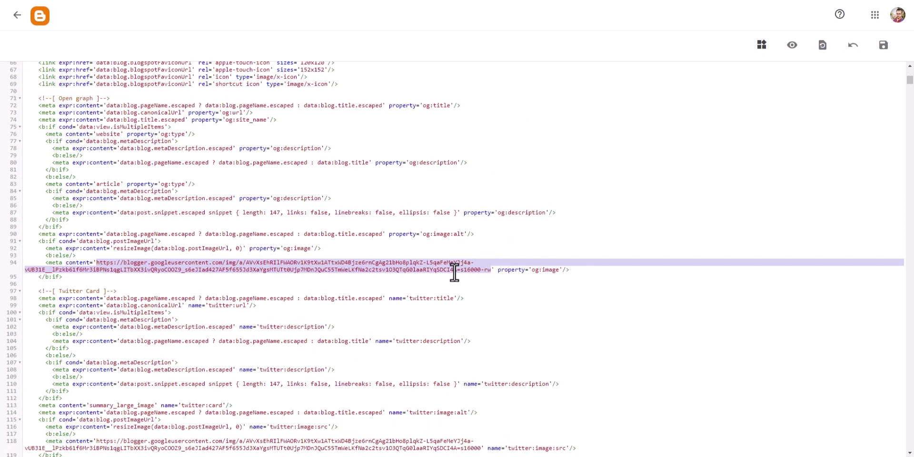
# Step: View the Techyleaf default banner image from its fallback URL, then close that tab
pyautogui.rightClick(451, 265)
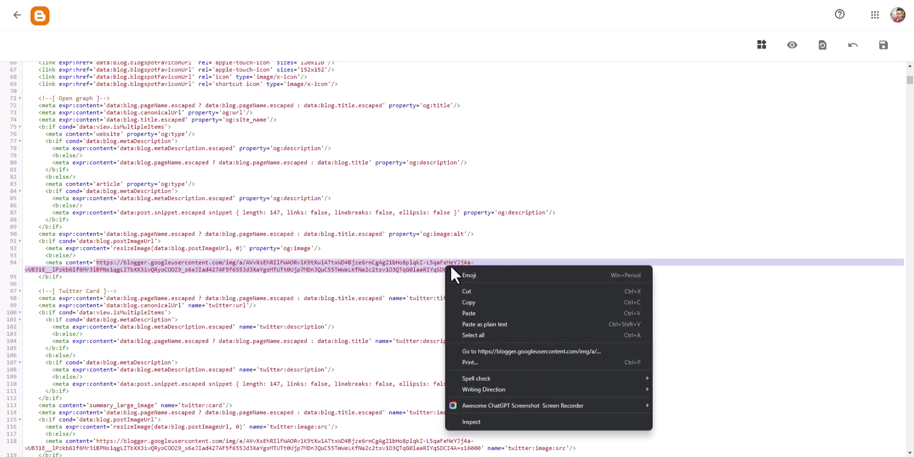
pyautogui.click(493, 349)
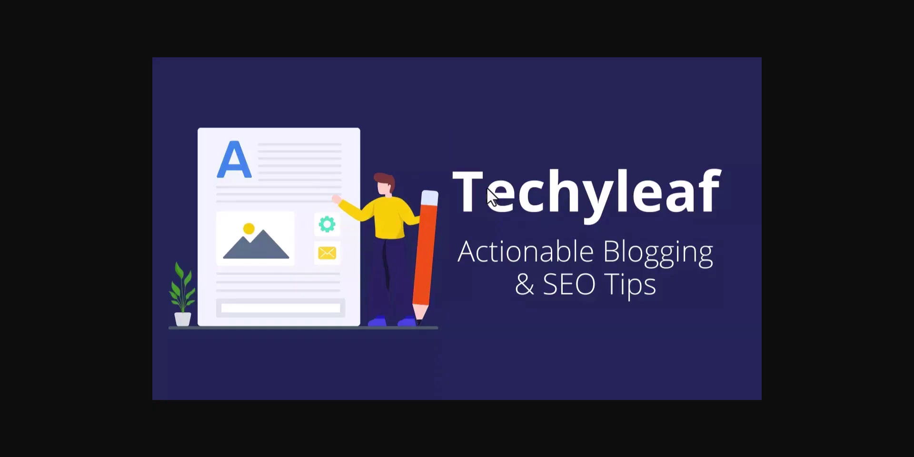
pyautogui.hotkey('ctrl', 'w')
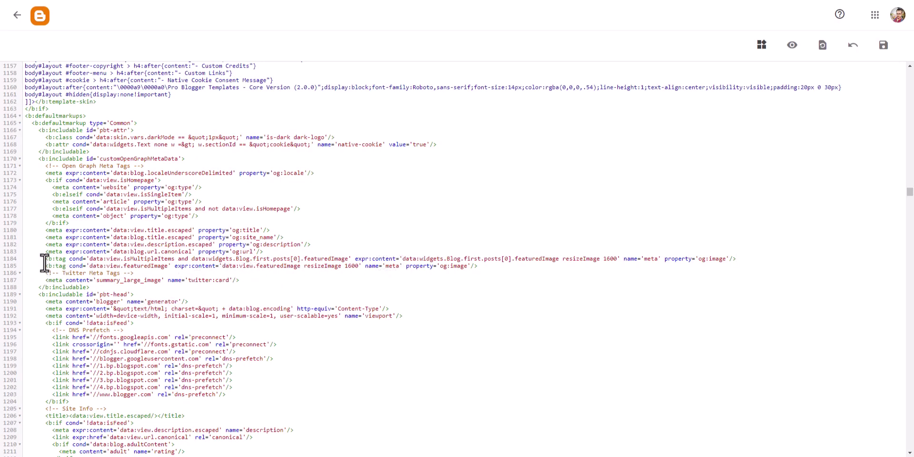
# Step: Delete the featured-image og:image line 1184, leaving blank lines in its place
pyautogui.moveTo(47, 260); pyautogui.dragTo(734, 259)
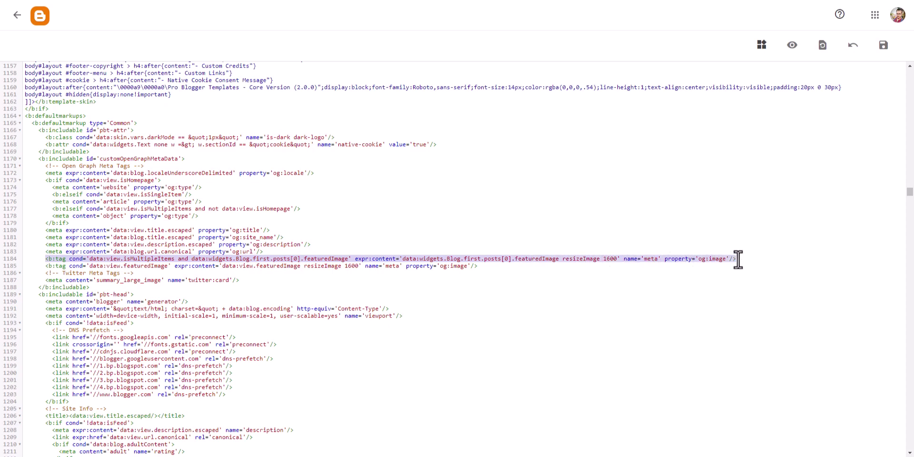
pyautogui.press('BackSpace')
pyautogui.press('Return')
pyautogui.press('Return')
pyautogui.press('Return')
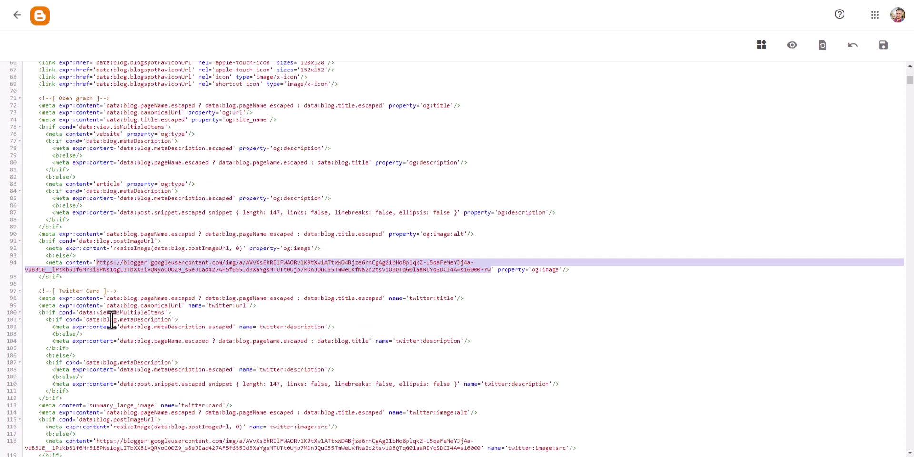
# Step: Paste the og:image block from lines 91–95 there and select its fallback URL
pyautogui.click(76, 278)
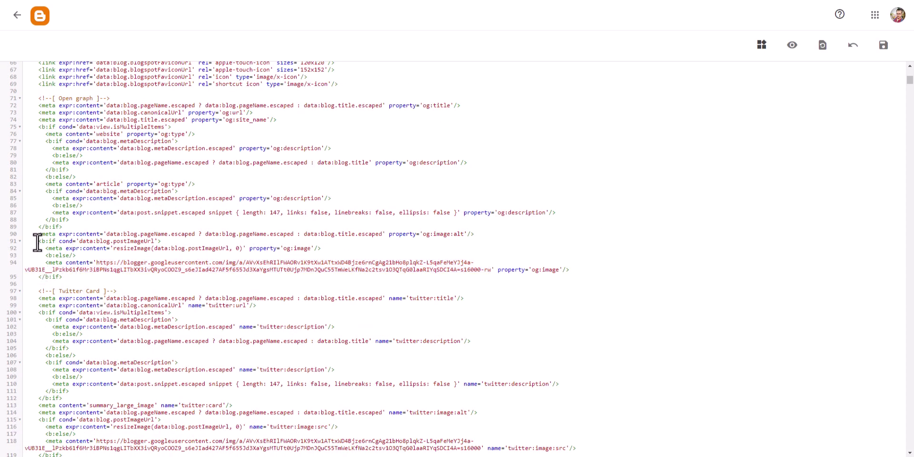
pyautogui.moveTo(37, 243); pyautogui.dragTo(84, 280)
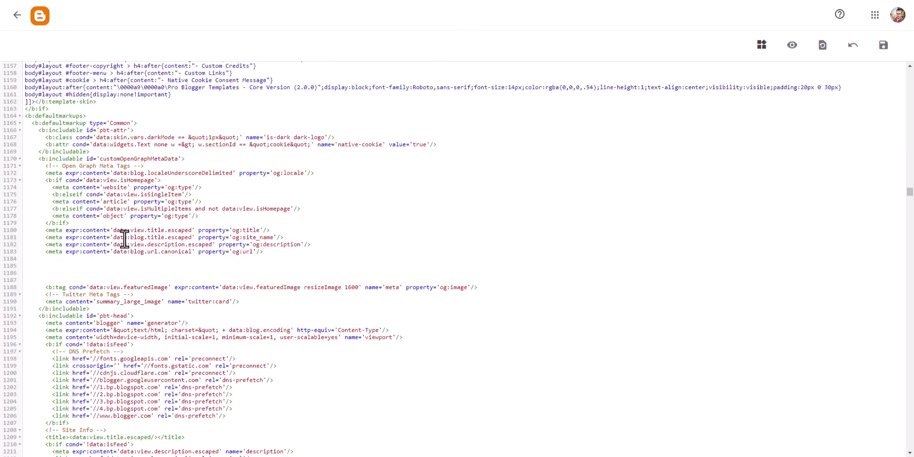
pyautogui.write("<b:if cond='data:blog.postImageUrl'> <meta expr:content='resizeImage(data:blog.postImageUrl, 0)' property='og:image'/> <b:else/> <meta content='https://blogger.googleusercontent.com/img/a/AVvXsEhRIlFWAORv1K9tXw1ATtxWD4Bjze6rnCgAg21bHo8plqkZ-L5qaFeMeYJj4a-vUB31E__lPzkb61f6Mr3iBPNs1qgLITbXX3ivQRyoCOOZ9_s6eJIad427AF5f655Jd3XaYgsMTUTt0Ujp7MDnJQuC55TmWeLKfNa2c2tsv1O3QTqG0laaRIYqSDCI4A=s16000-rw' property='og:image'/> </b:if>")
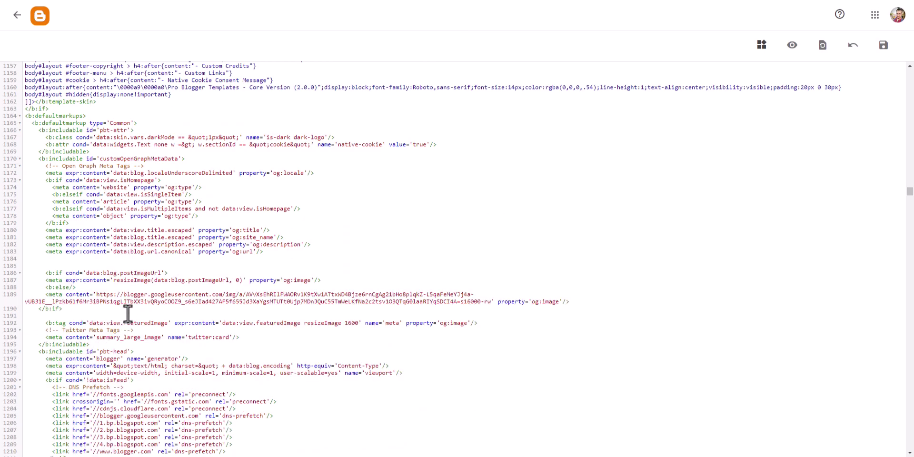
pyautogui.moveTo(97, 296); pyautogui.dragTo(478, 302)
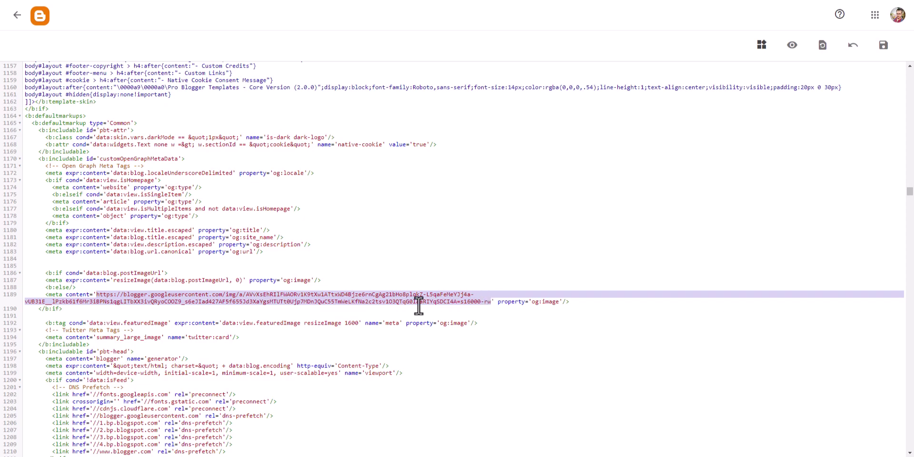
# Step: Discard the unsaved theme edits and start a new draft page
pyautogui.click(17, 15)
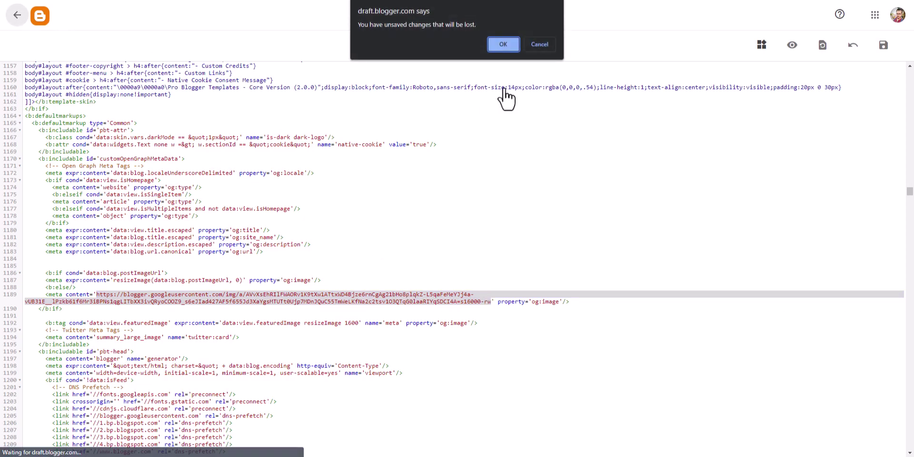
pyautogui.click(498, 43)
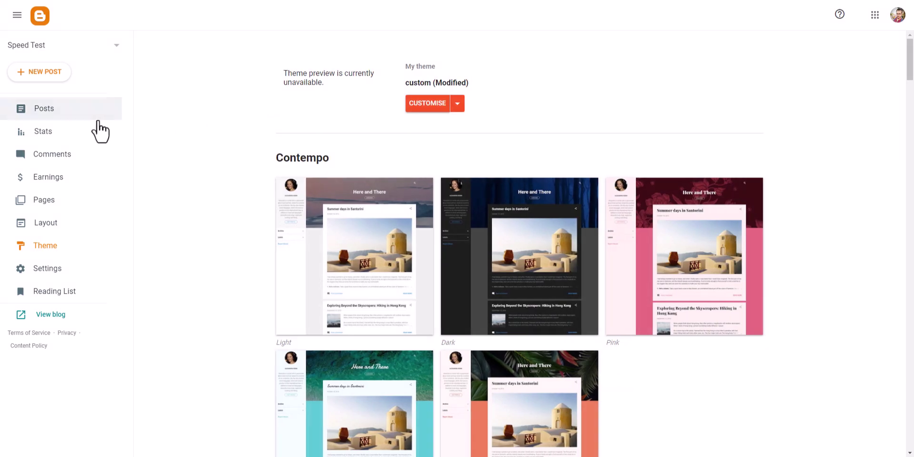
pyautogui.click(45, 200)
pyautogui.click(62, 73)
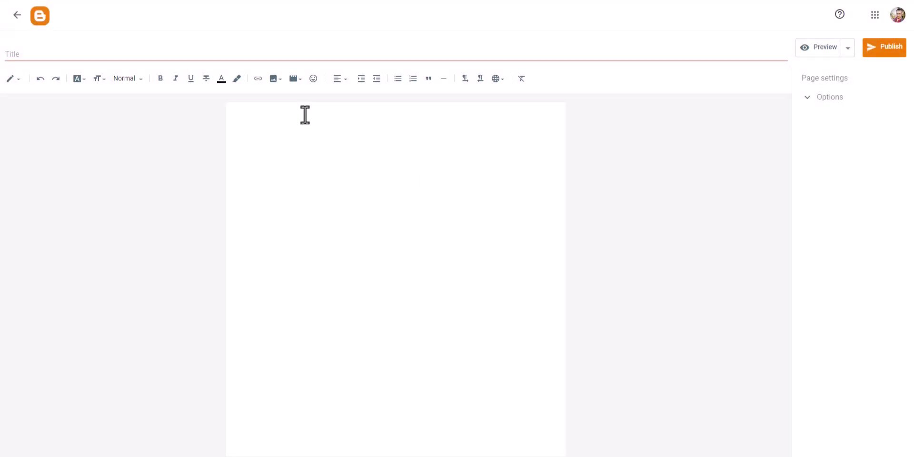
# Step: Upload the Free Keyword Research Tools image into the page at Original size
pyautogui.click(276, 79)
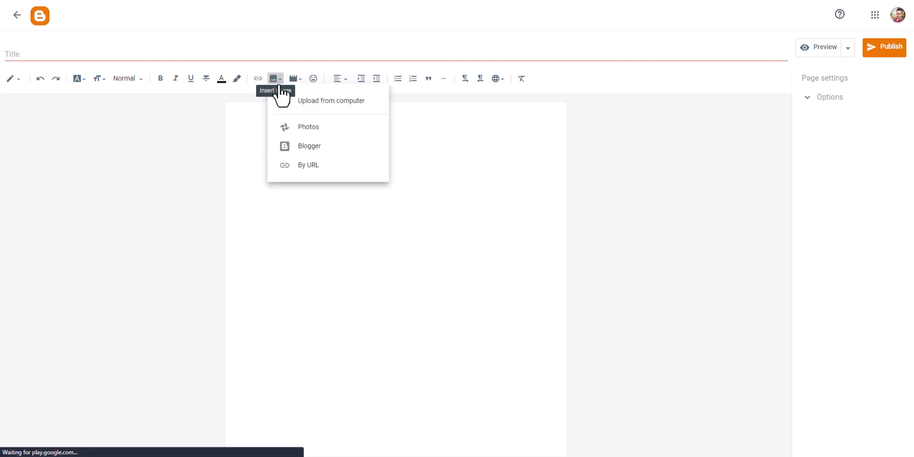
pyautogui.click(316, 101)
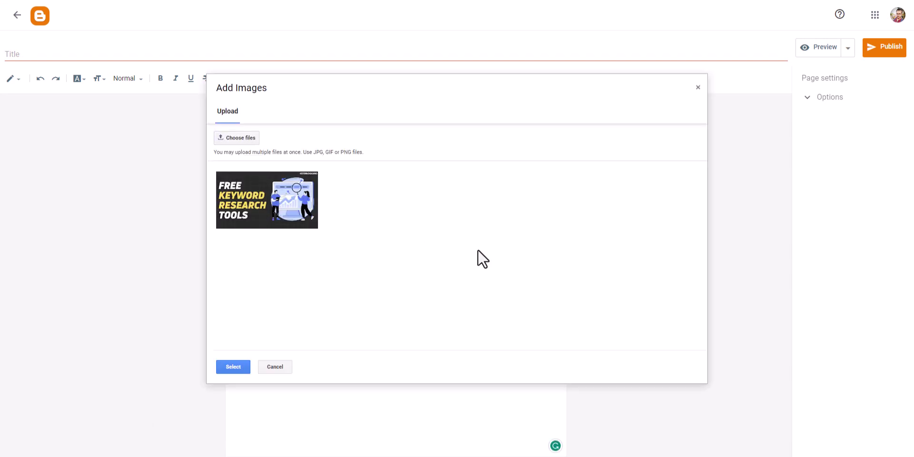
pyautogui.click(262, 217)
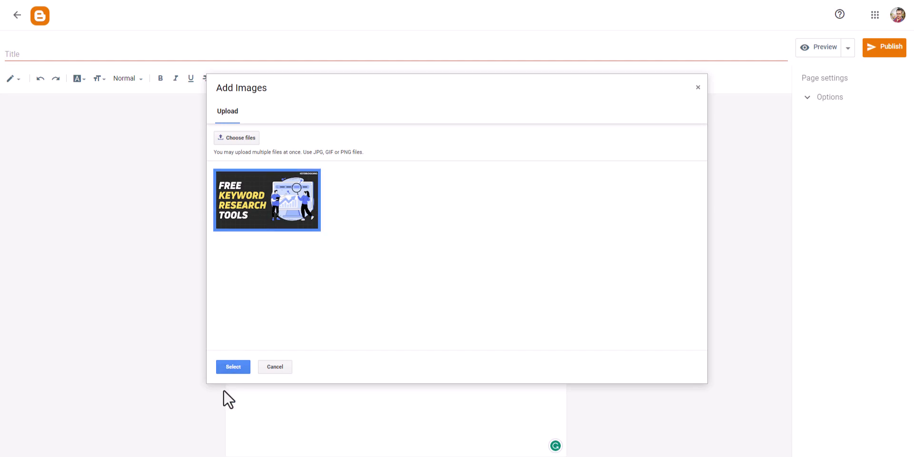
pyautogui.click(239, 370)
pyautogui.click(420, 208)
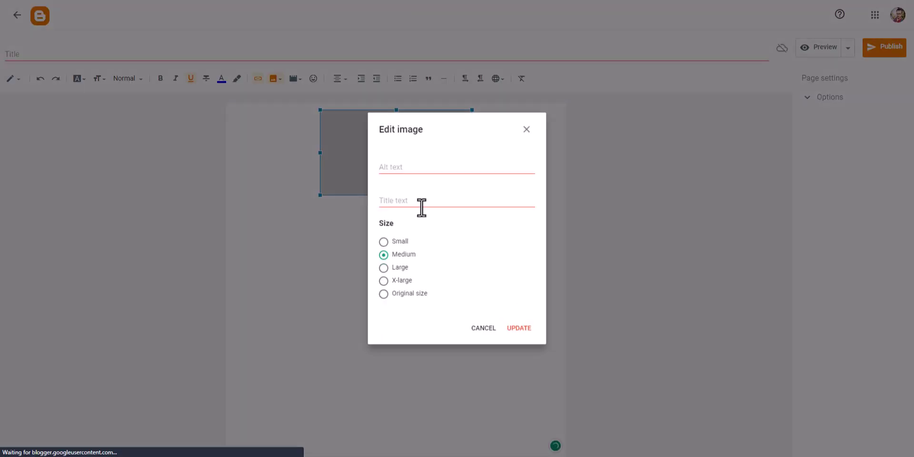
pyautogui.click(382, 296)
pyautogui.click(521, 330)
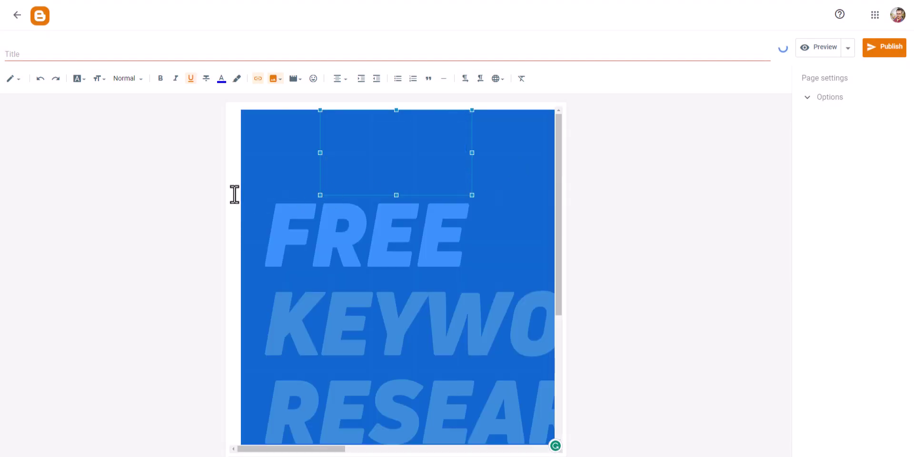
# Step: Copy the inserted image's address and return to the Theme page
pyautogui.rightClick(410, 204)
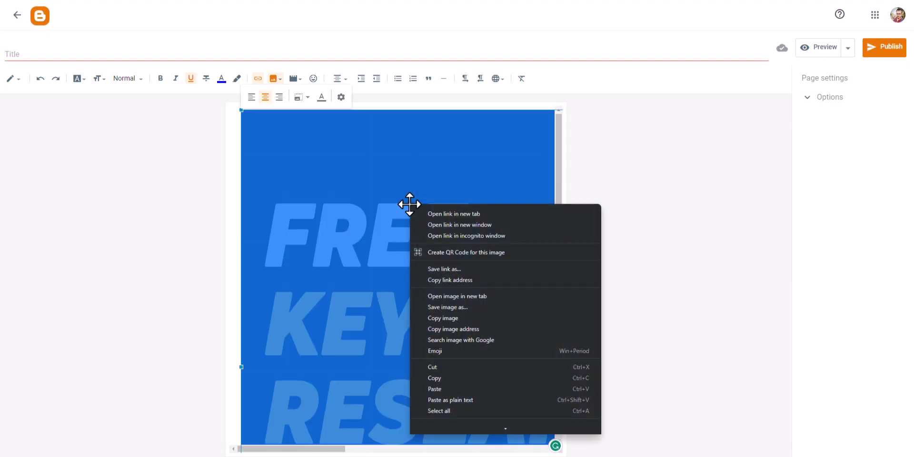
pyautogui.click(457, 329)
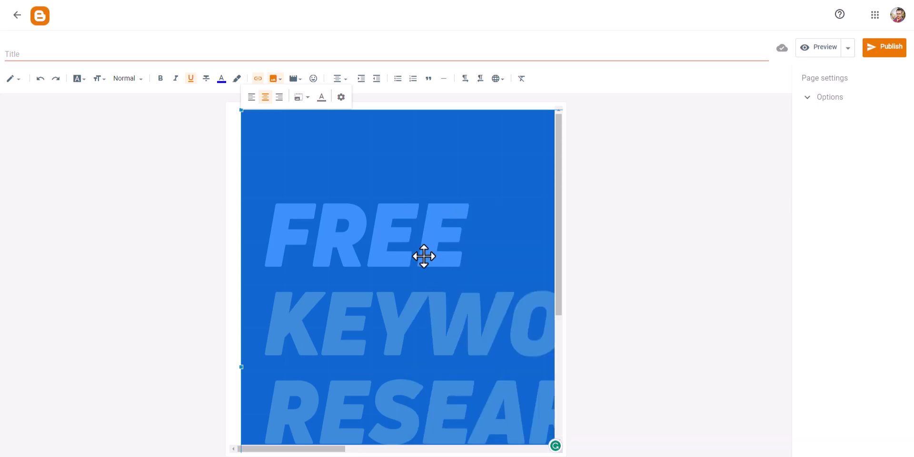
pyautogui.click(19, 16)
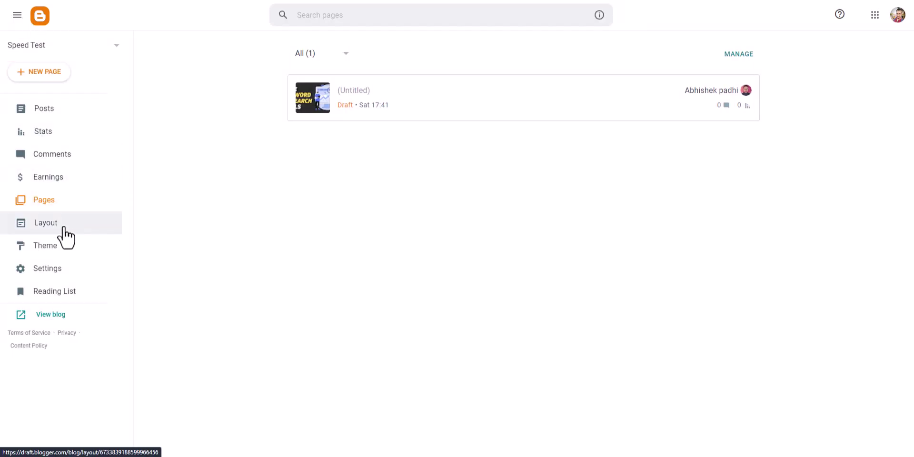
pyautogui.click(46, 255)
# Step: Open the Speed Test theme's HTML and jump to the 'opengraph' section
pyautogui.click(458, 105)
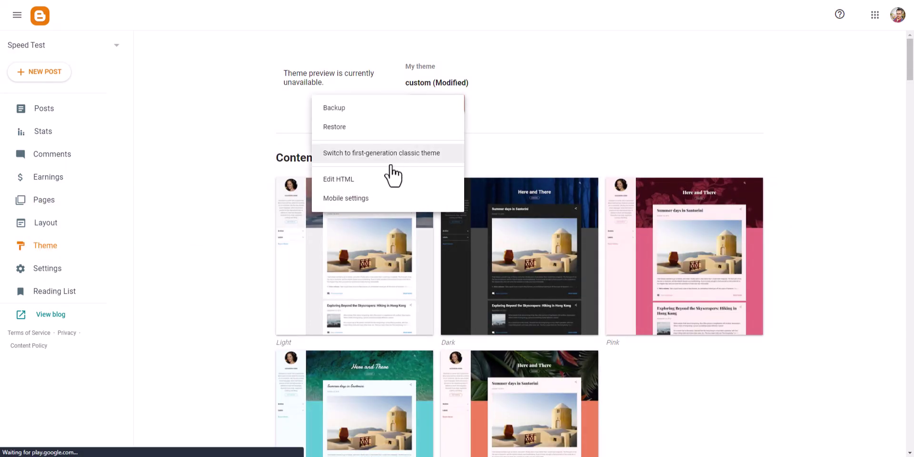
pyautogui.click(366, 183)
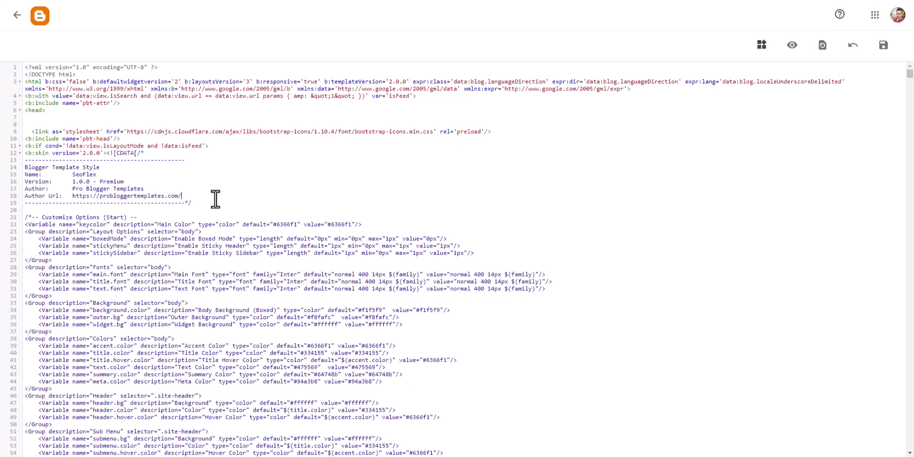
pyautogui.hotkey('ctrl', 'f')
pyautogui.write('op')
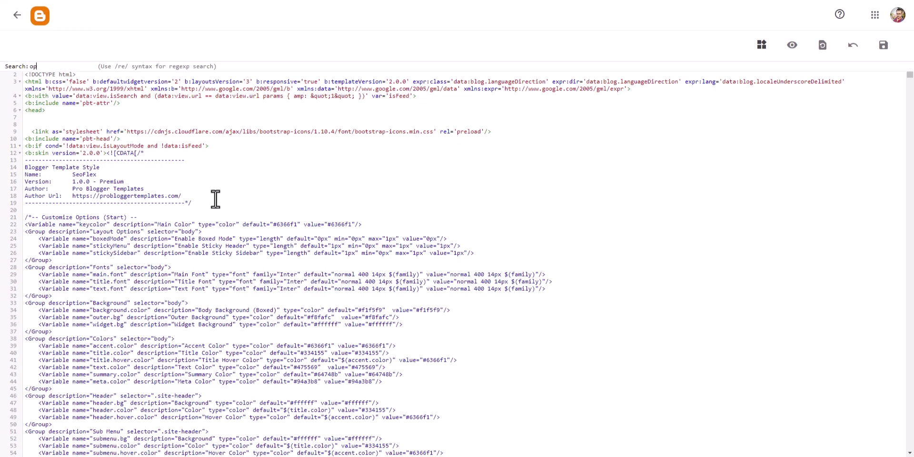
pyautogui.write('engraph')
pyautogui.press('Return')
pyautogui.scroll(-5, 215, 200)
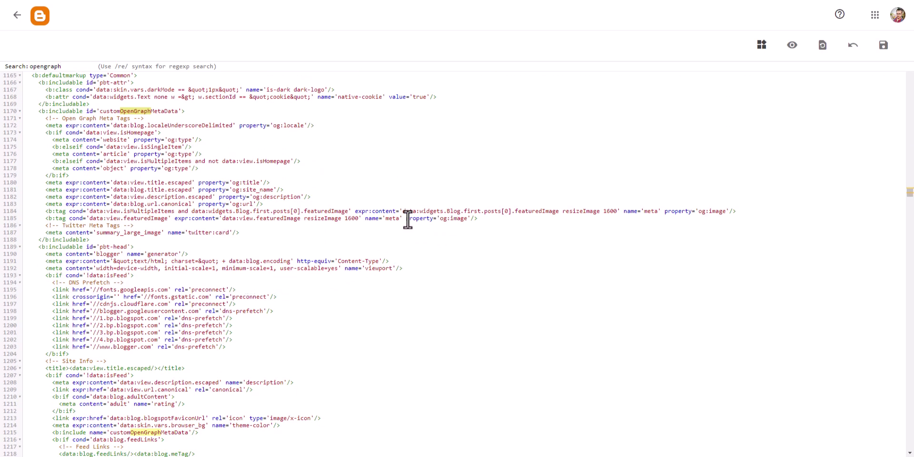
# Step: Delete the featured-image og:image line 1185 and add blank lines in its place
pyautogui.moveTo(406, 218); pyautogui.dragTo(481, 218)
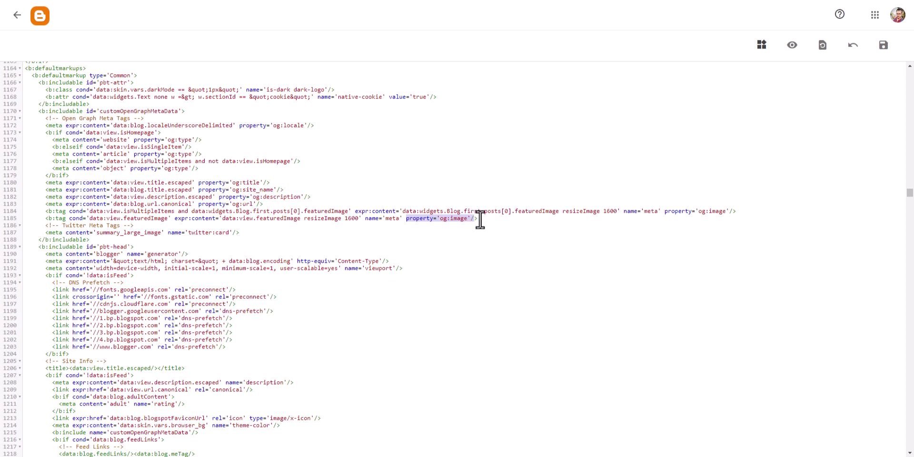
pyautogui.click(482, 218)
pyautogui.tripleClick(493, 220)
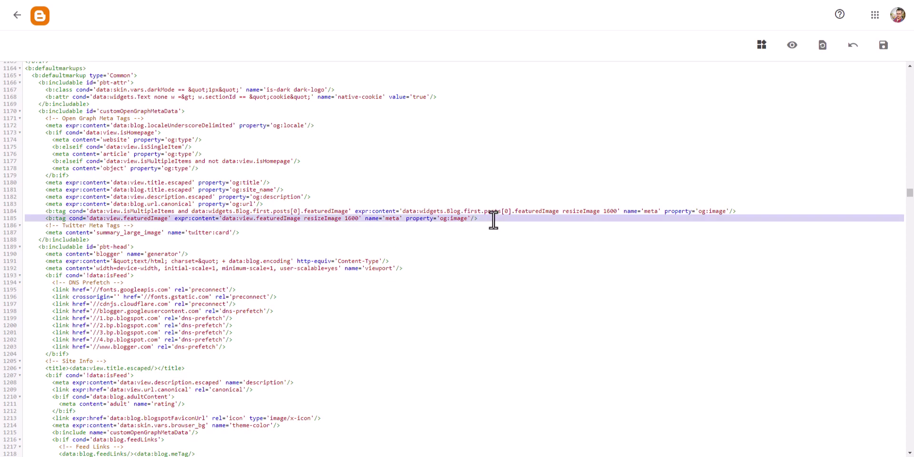
pyautogui.press('BackSpace')
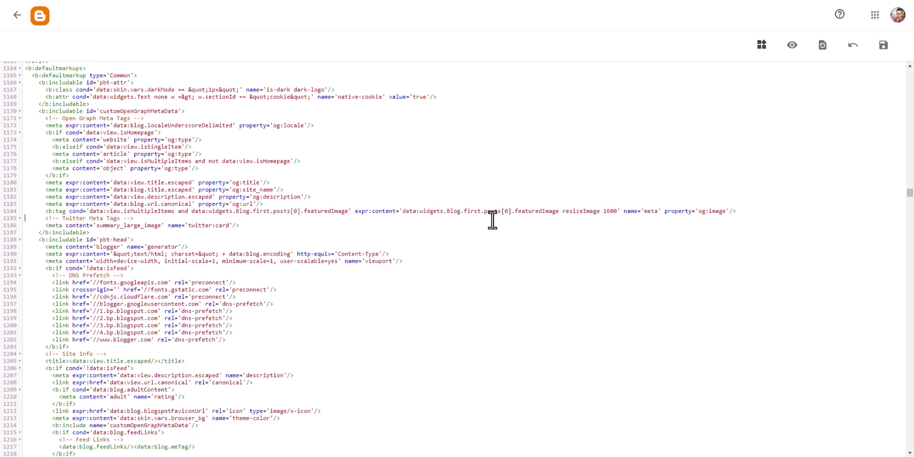
pyautogui.press('Return')
pyautogui.press('Return')
pyautogui.press('Return')
pyautogui.press('Return')
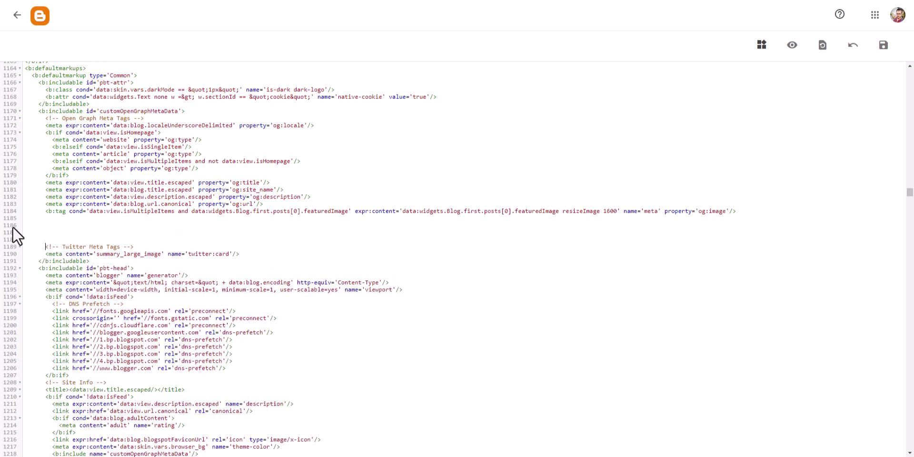
# Step: Paste the new image address, then paste the og:image block from lines 91–95 below line 1184
pyautogui.click(30, 226)
pyautogui.write('https://blogger.googleusercontent.com/img/b/R29vZ2xl/AVvXsEiIBuqCAsy3dPOMA6Qb_EUva5PgK_DXAQTpZZaYP6eENUTFqKZq_rYn_UYH7uoLfmSd5wVLdXl0S4dd6PgFMqgBO4MGKl06B0iQvoGBTYLWBP1vSutZJaf5mBddzie6S_-FgRrwd8EeB0o4m9-vxkv0pHQZVIq6pCZcUXHCsRkvTZCDlX4XhKx_FYjwOWpd/s16000/FREE%20Keyword%20Research%20Tools%20for%20seo.png')
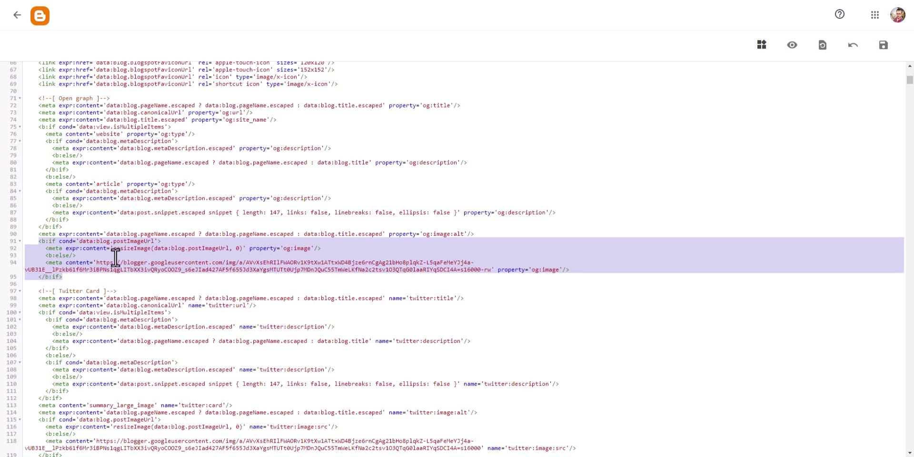
pyautogui.rightClick(68, 266)
pyautogui.click(106, 294)
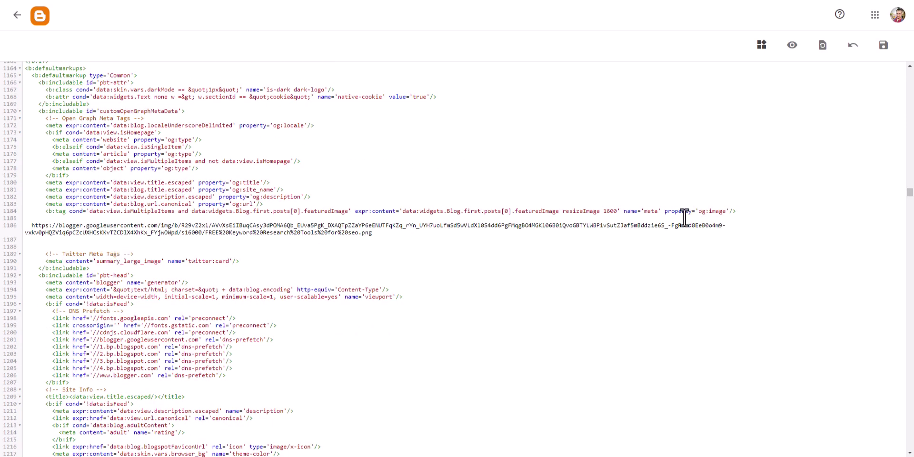
pyautogui.click(744, 211)
pyautogui.press('Return')
pyautogui.press('Return')
pyautogui.press('Return')
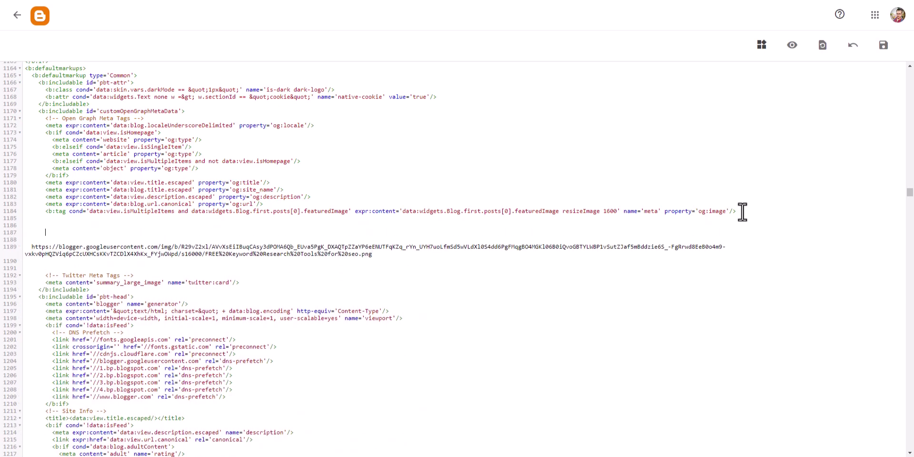
pyautogui.hotkey('ctrl', 'v')
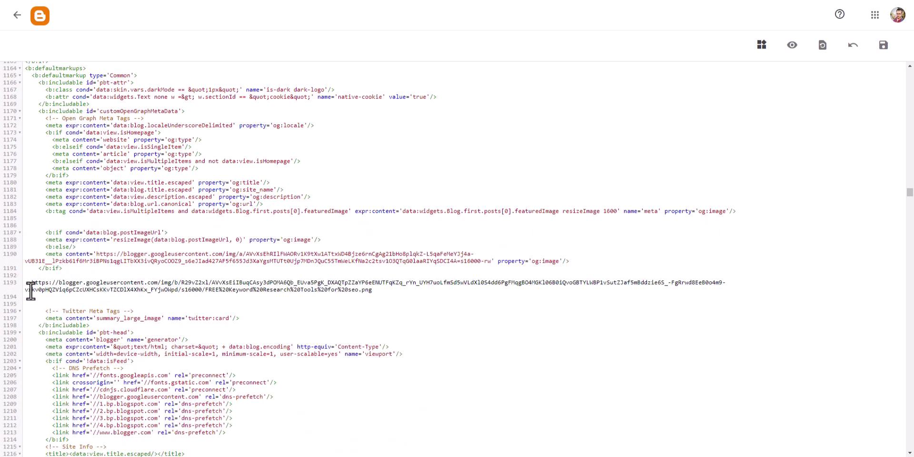
# Step: Replace the fallback URL on line 1190 with the Free Keyword Research Tools image address
pyautogui.moveTo(31, 286); pyautogui.dragTo(384, 292)
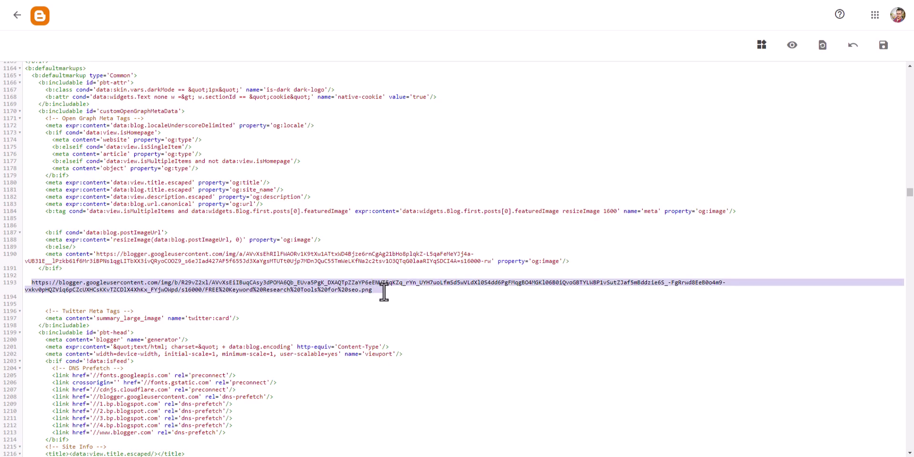
pyautogui.hotkey('ctrl', 'x')
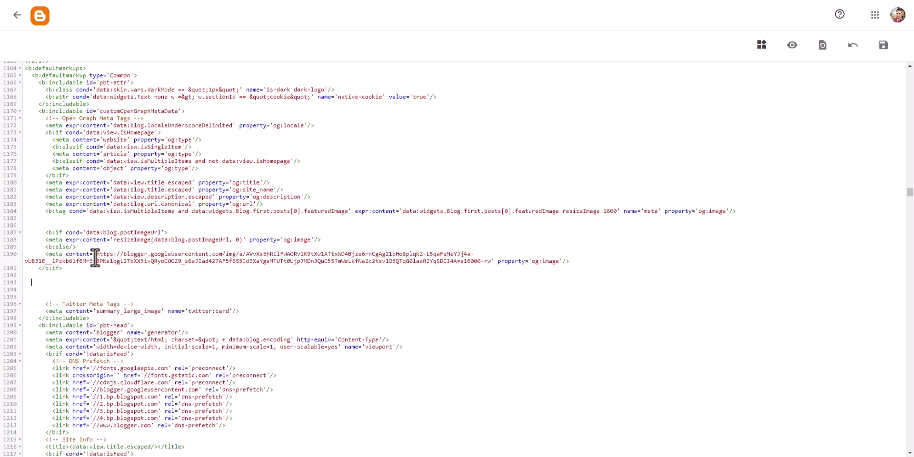
pyautogui.moveTo(95, 257); pyautogui.dragTo(491, 262)
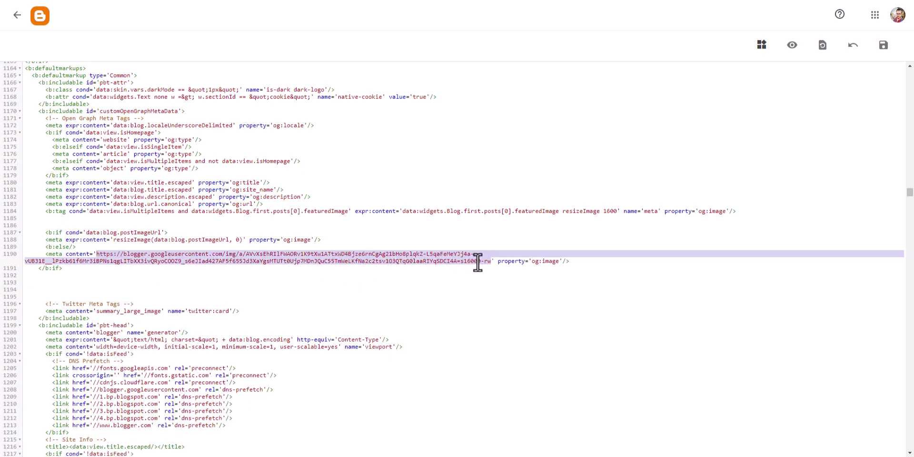
pyautogui.hotkey('ctrl', 'v')
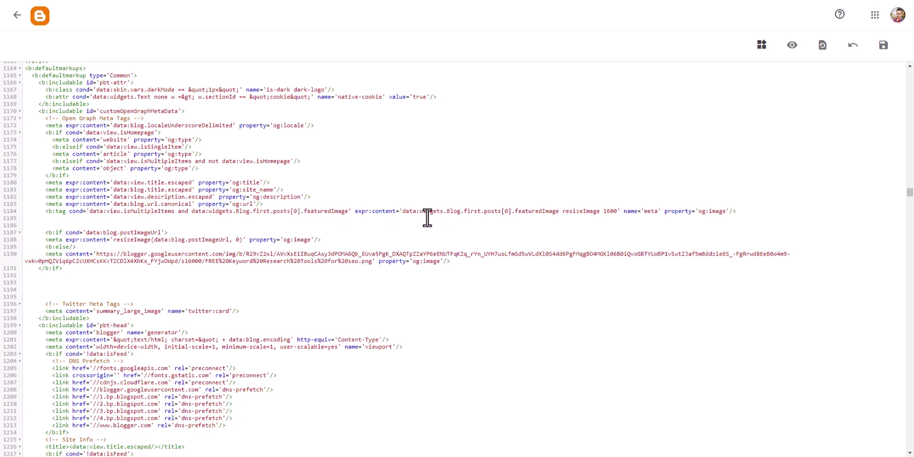
pyautogui.click(651, 211)
# Step: Delete the leftover featuredImage og:image line and the blank lines before the postImageUrl condition
pyautogui.press('BackSpace')
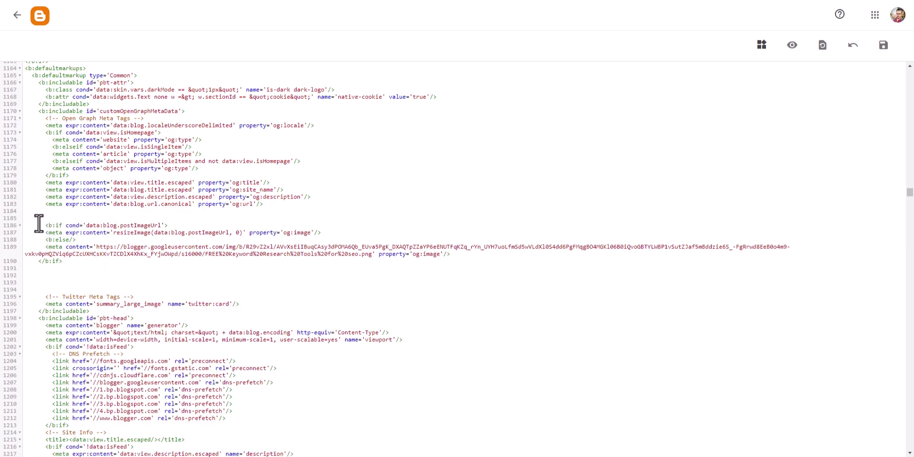
pyautogui.moveTo(39, 224); pyautogui.dragTo(2, 214)
pyautogui.press('BackSpace')
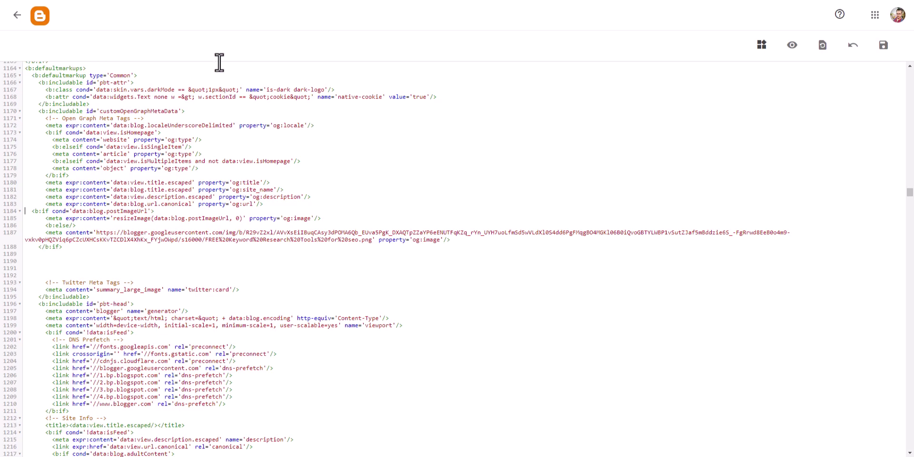
# Step: Compare with the earlier fallback code, review the edited og:image block, and save the theme
pyautogui.hotkey('ctrl', 'Tab')
pyautogui.click(80, 284)
pyautogui.scroll(-2, 81, 284)
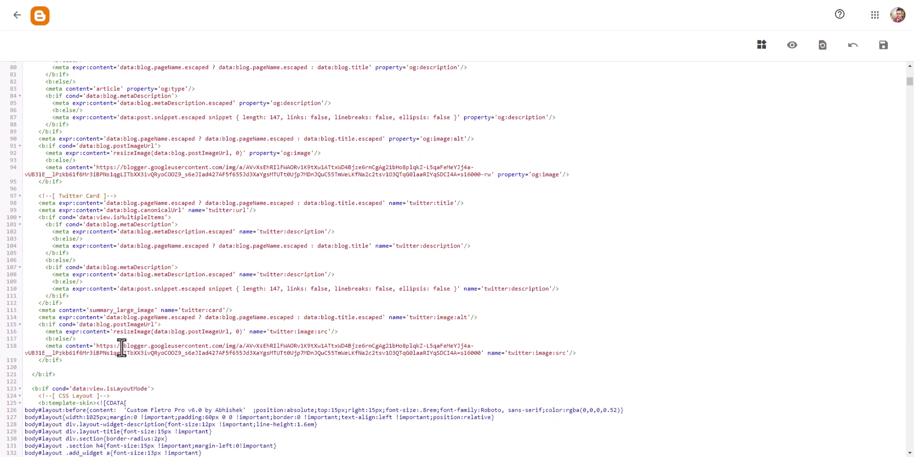
pyautogui.moveTo(96, 347); pyautogui.dragTo(482, 353)
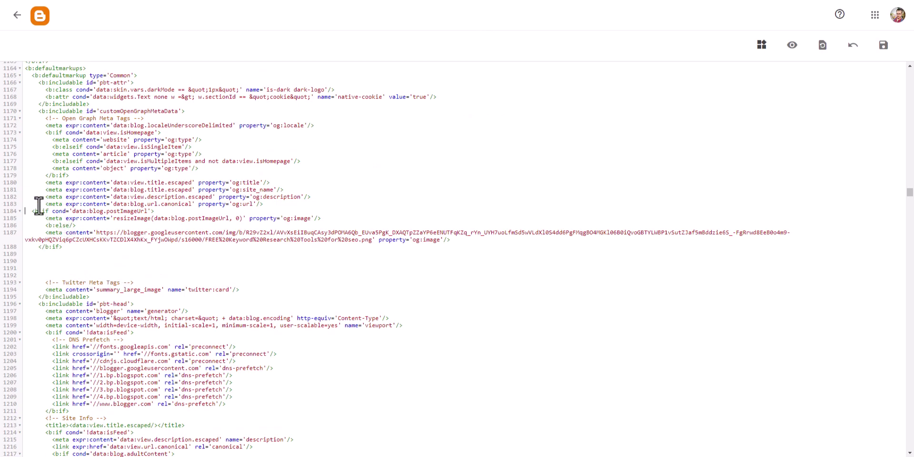
pyautogui.moveTo(29, 211); pyautogui.dragTo(72, 253)
pyautogui.click(73, 252)
pyautogui.click(883, 45)
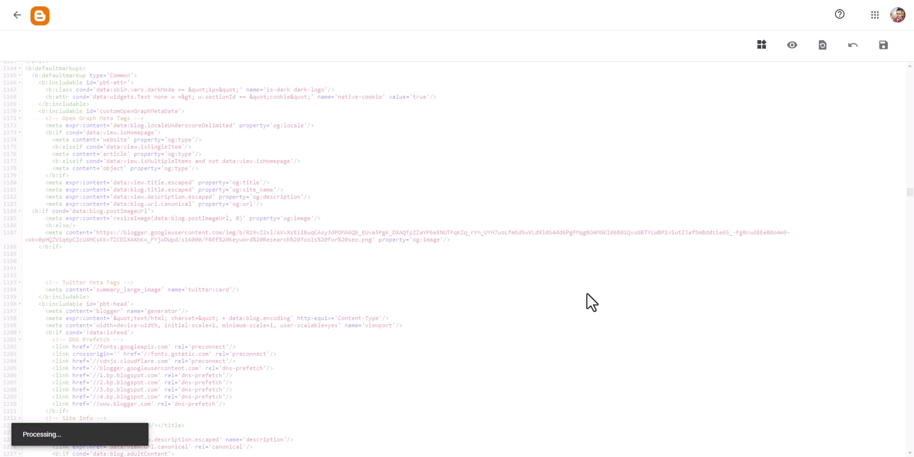
pyautogui.click(18, 14)
# Step: Open the live blog homepage's page source with line wrap enabled
pyautogui.click(45, 316)
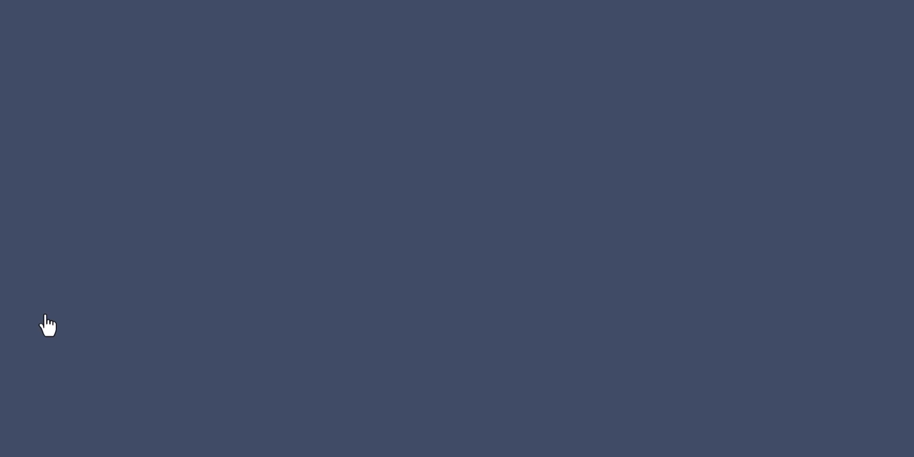
pyautogui.rightClick(130, 167)
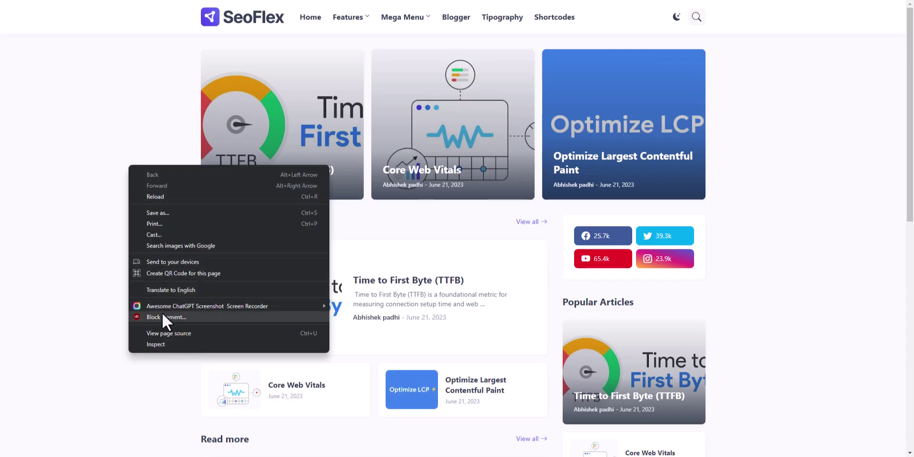
pyautogui.click(165, 333)
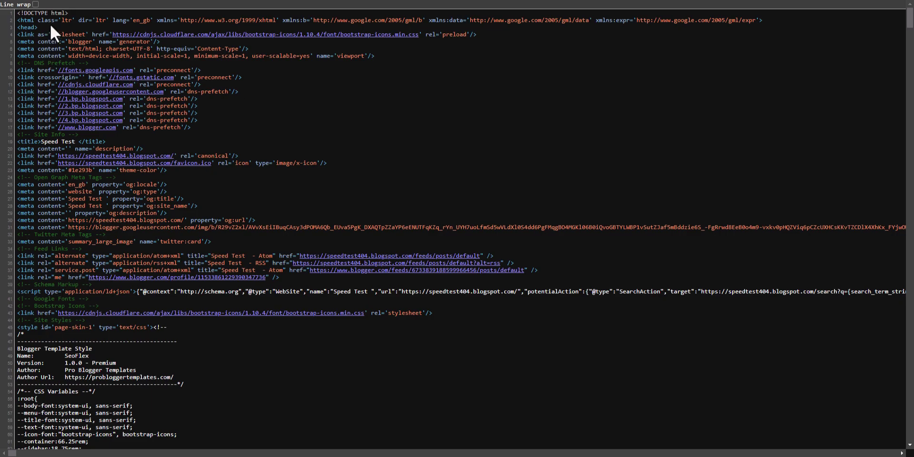
pyautogui.click(36, 4)
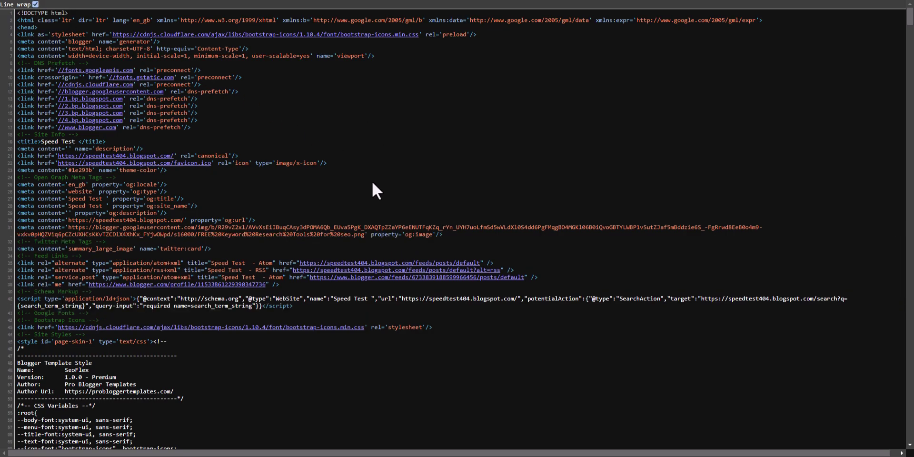
# Step: Search the source for 'open' and select the og:image URL pointing to the default keyword-research .png
pyautogui.hotkey('ctrl', 'f')
pyautogui.write('op')
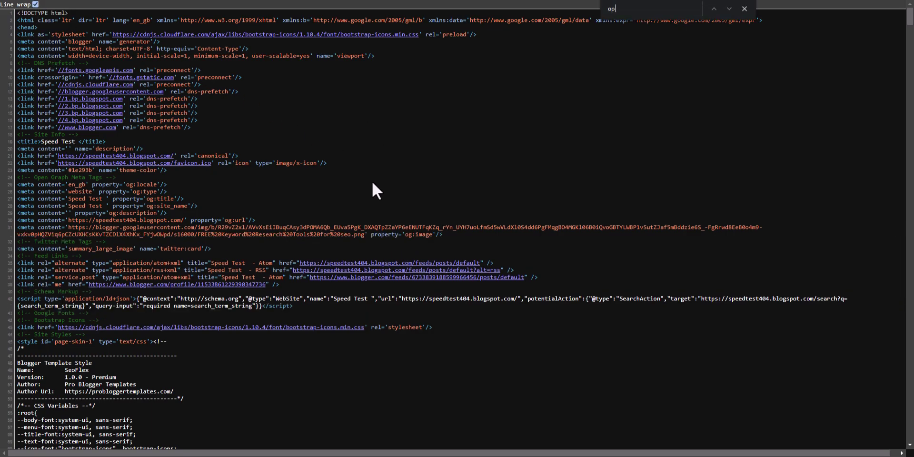
pyautogui.write('en')
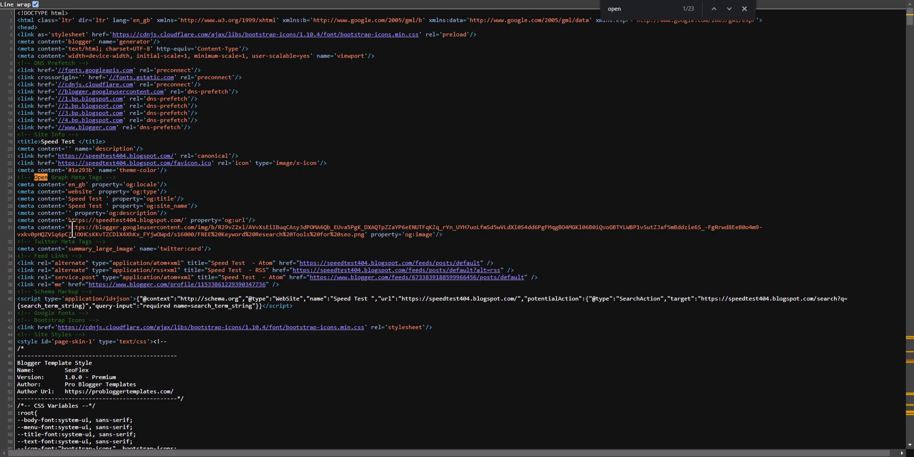
pyautogui.moveTo(371, 234); pyautogui.dragTo(434, 237)
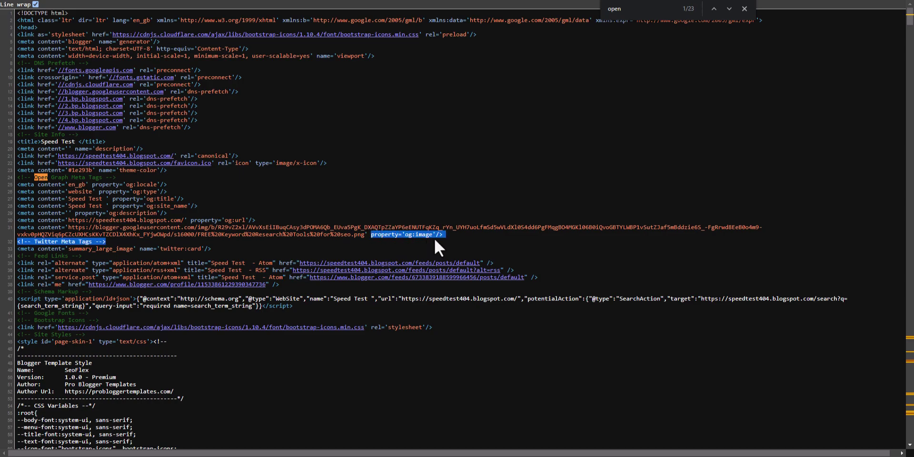
pyautogui.click(434, 235)
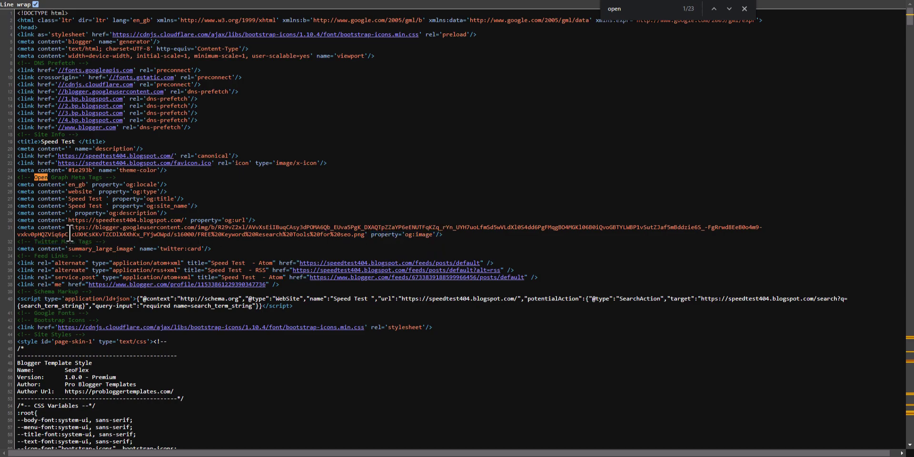
pyautogui.moveTo(68, 227); pyautogui.dragTo(355, 235)
pyautogui.click(352, 236)
# Step: Open the Time to First Byte (TTFB) article's page source with line wrap enabled
pyautogui.hotkey('ctrl', 'w')
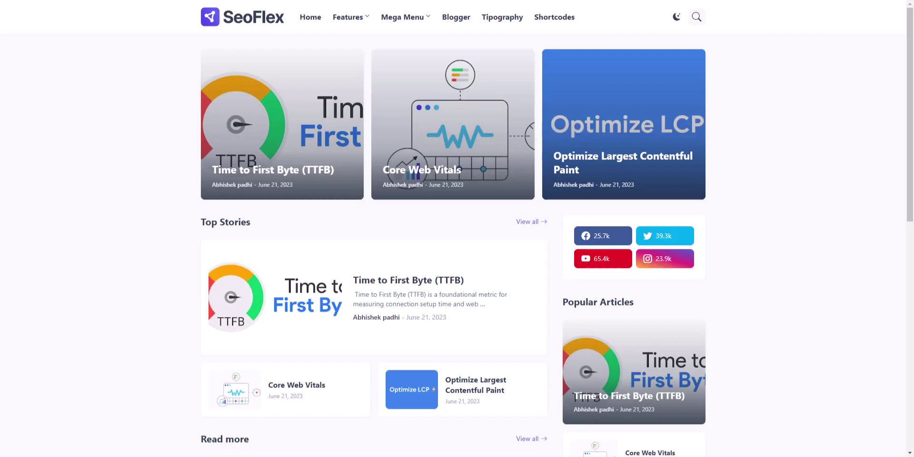
pyautogui.click(321, 298)
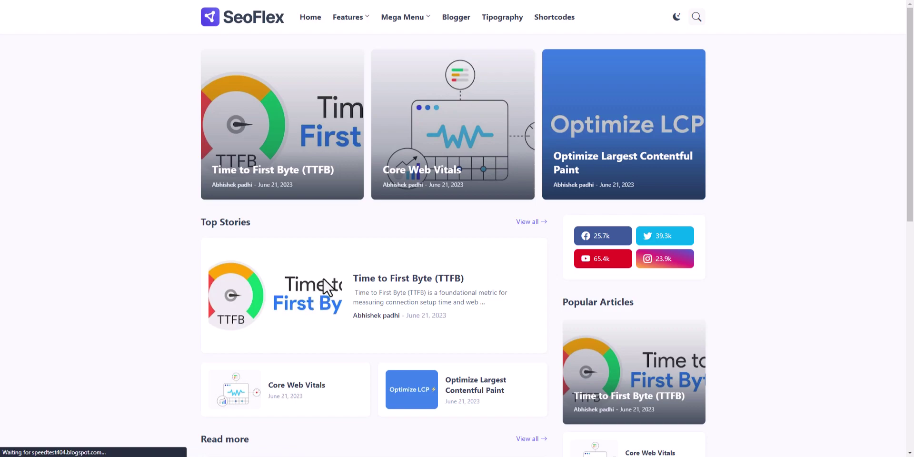
pyautogui.rightClick(128, 205)
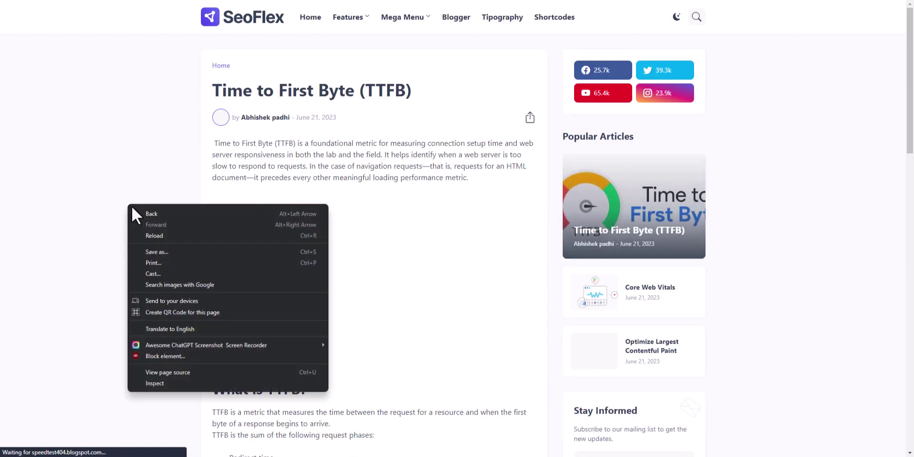
pyautogui.click(169, 371)
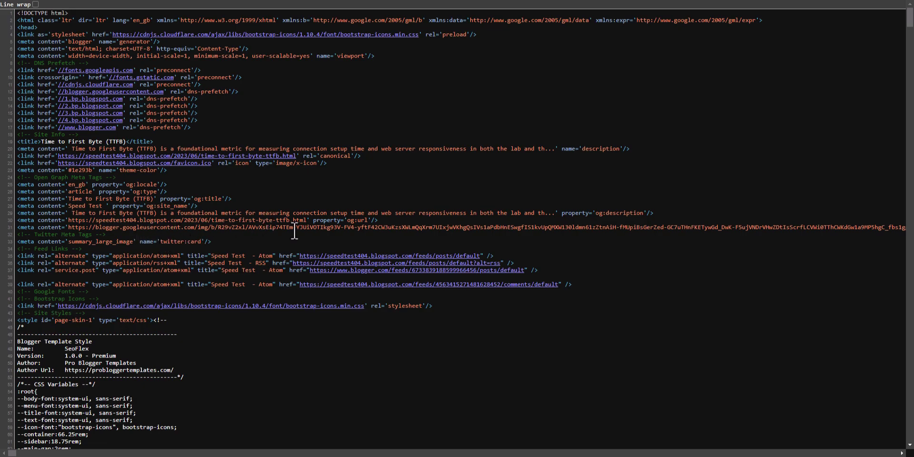
pyautogui.click(34, 5)
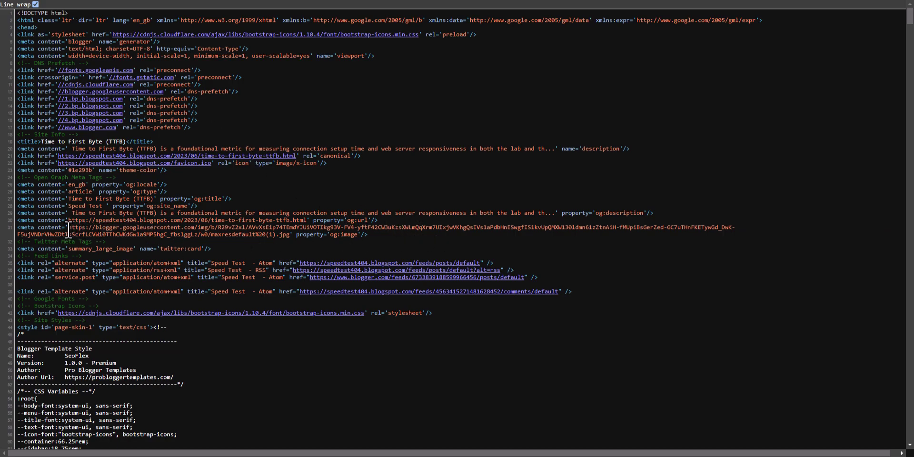
# Step: Preview the article's og:image URL to confirm it is the TTFB image, then return to the homepage
pyautogui.moveTo(68, 227); pyautogui.dragTo(289, 235)
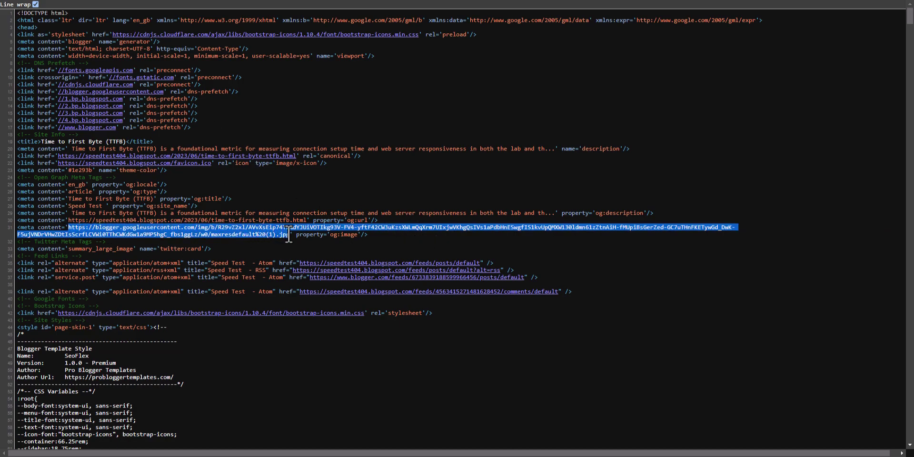
pyautogui.rightClick(271, 234)
pyautogui.click(320, 262)
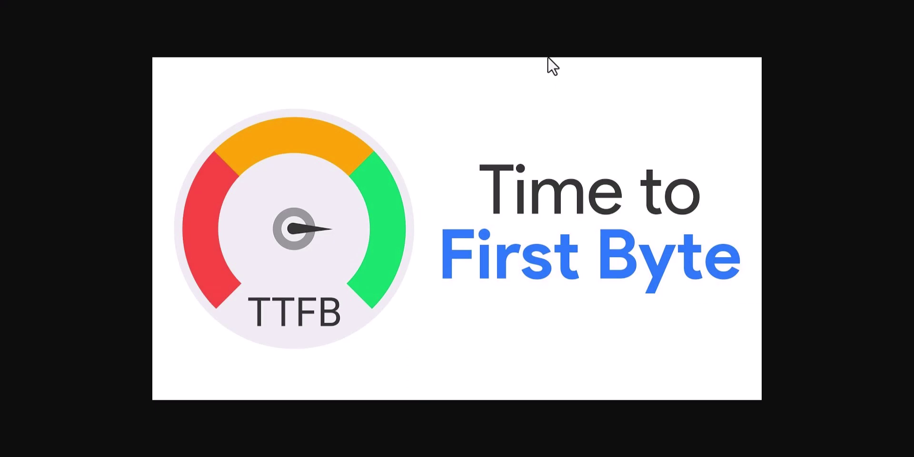
pyautogui.hotkey('ctrl', 'w')
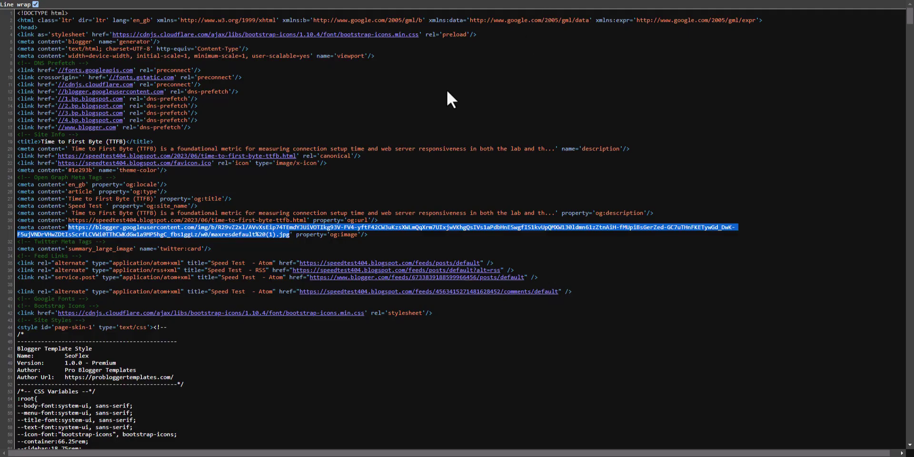
pyautogui.hotkey('ctrl', 'w')
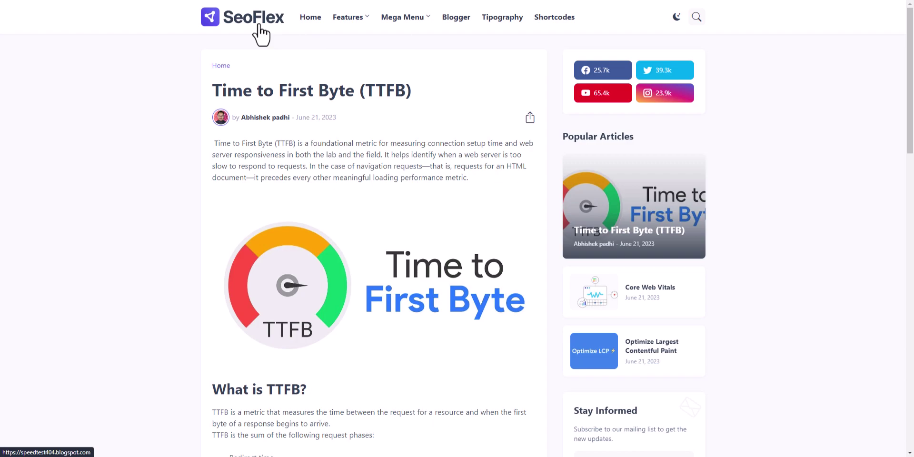
pyautogui.click(259, 25)
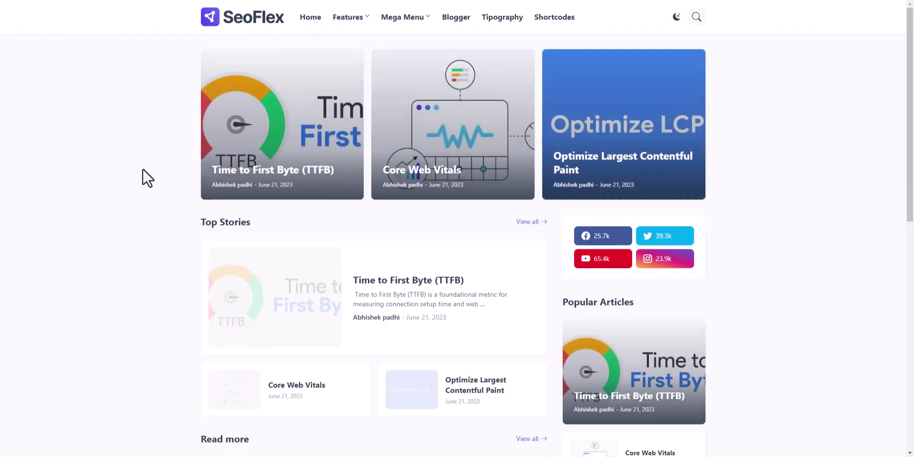
# Step: From the homepage source, open the og:image URL to preview the FREE KEYWORD RESEARCH TOOLS banner
pyautogui.rightClick(142, 168)
pyautogui.click(188, 336)
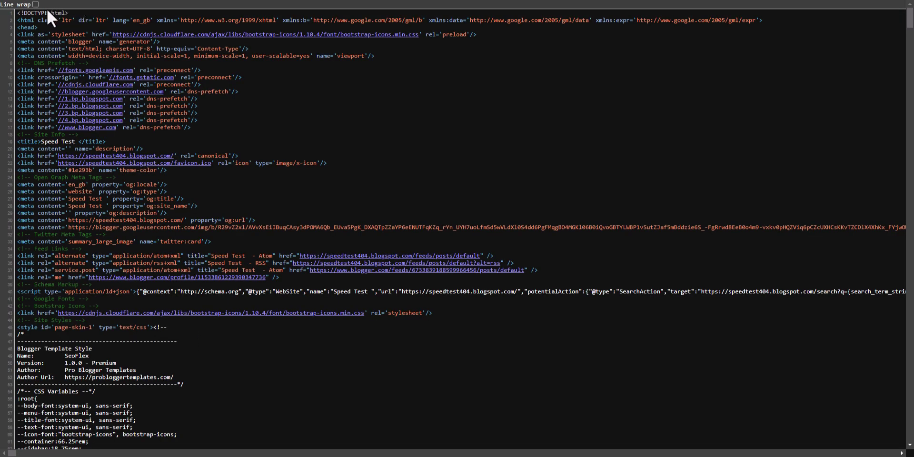
pyautogui.click(35, 4)
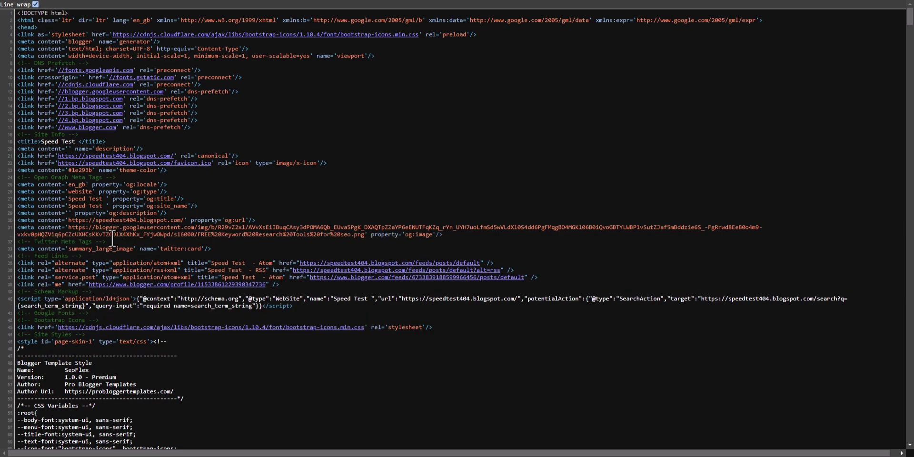
pyautogui.moveTo(68, 227); pyautogui.dragTo(358, 235)
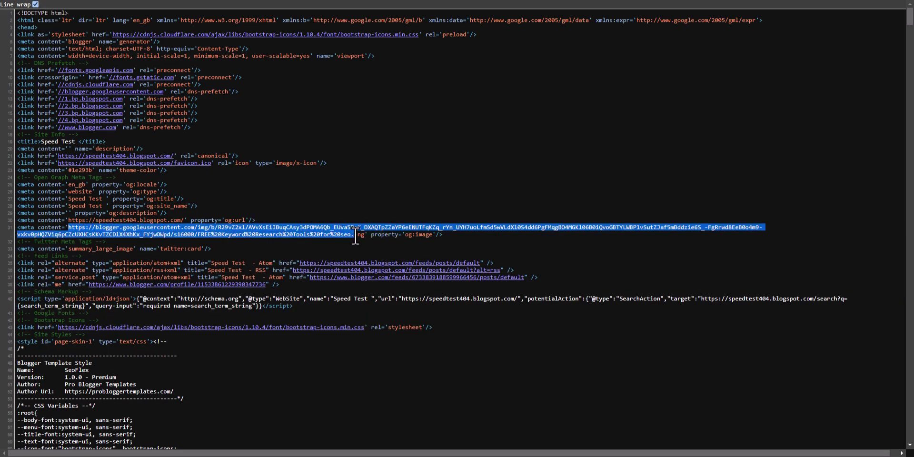
pyautogui.rightClick(346, 234)
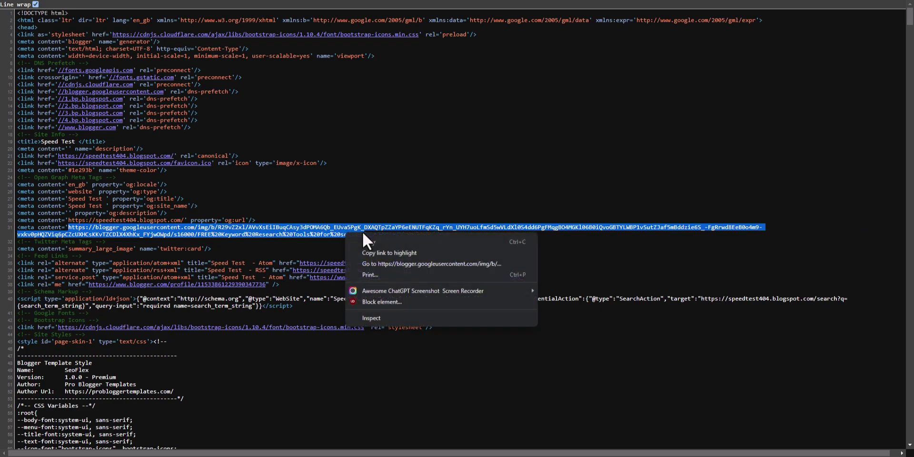
pyautogui.click(399, 265)
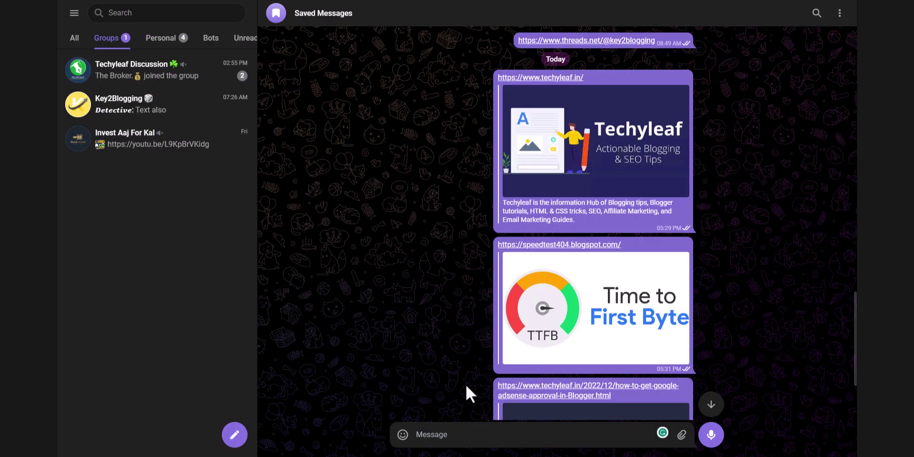
# Step: Paste the speedtest404.blogspot.com link into Saved Messages and send it to generate a preview
pyautogui.scroll(-3, 467, 393)
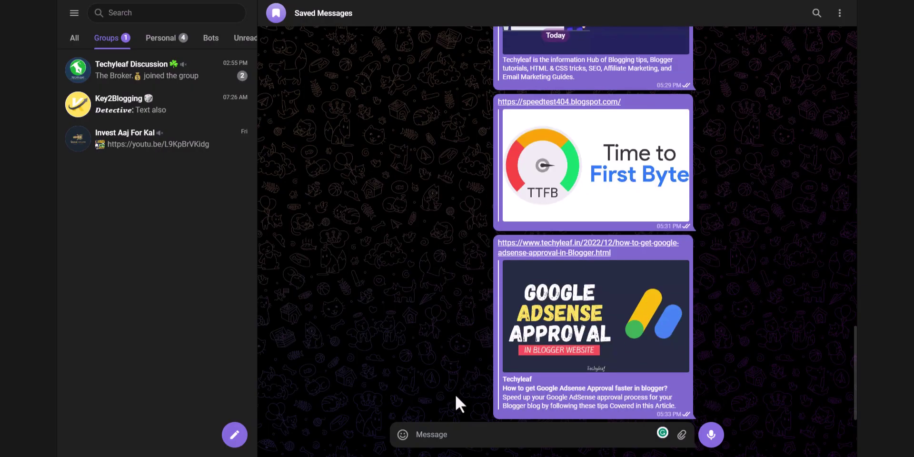
pyautogui.rightClick(429, 439)
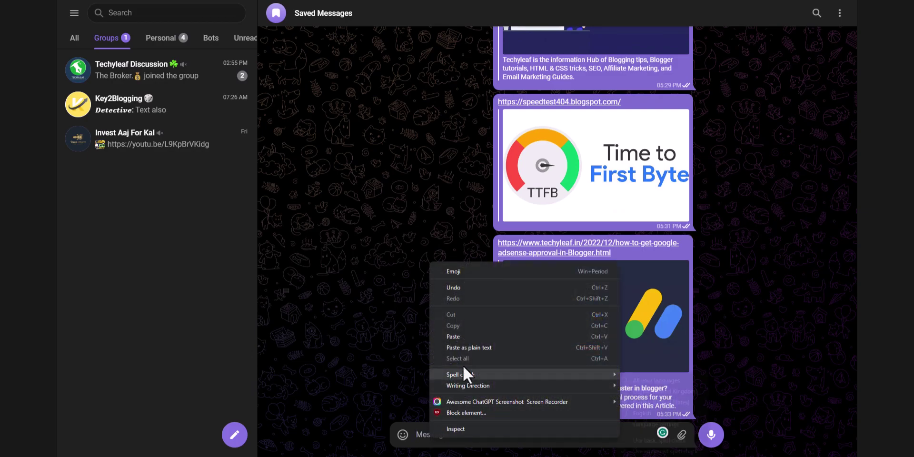
pyautogui.click(476, 335)
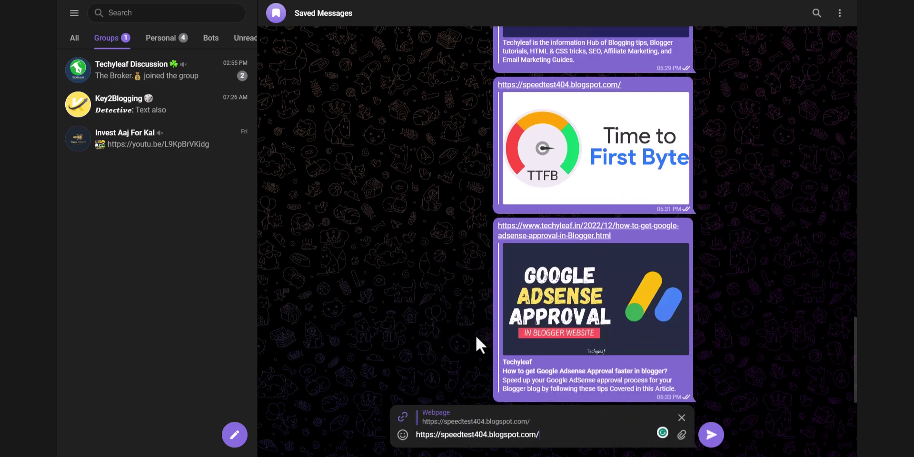
pyautogui.click(711, 435)
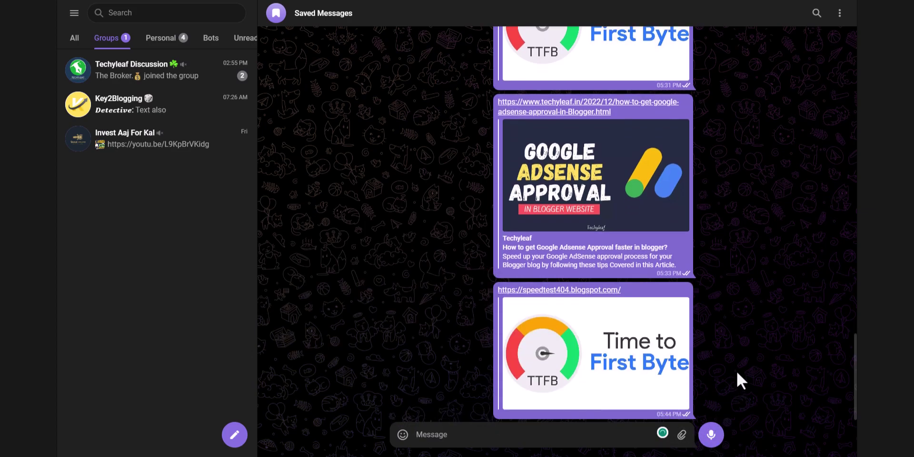